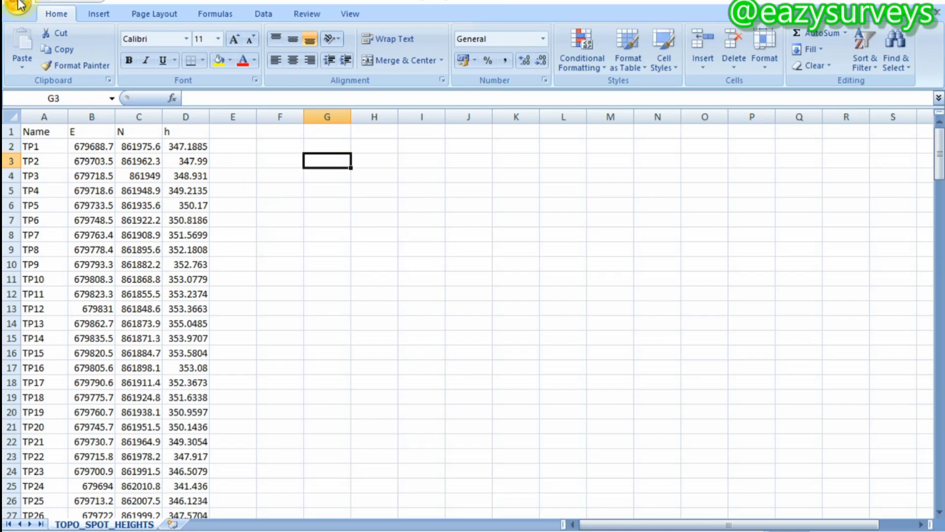
# Start saving a copy of the spot height sheet with CSV (Comma delimited) as the file type
pyautogui.click(19, 6)
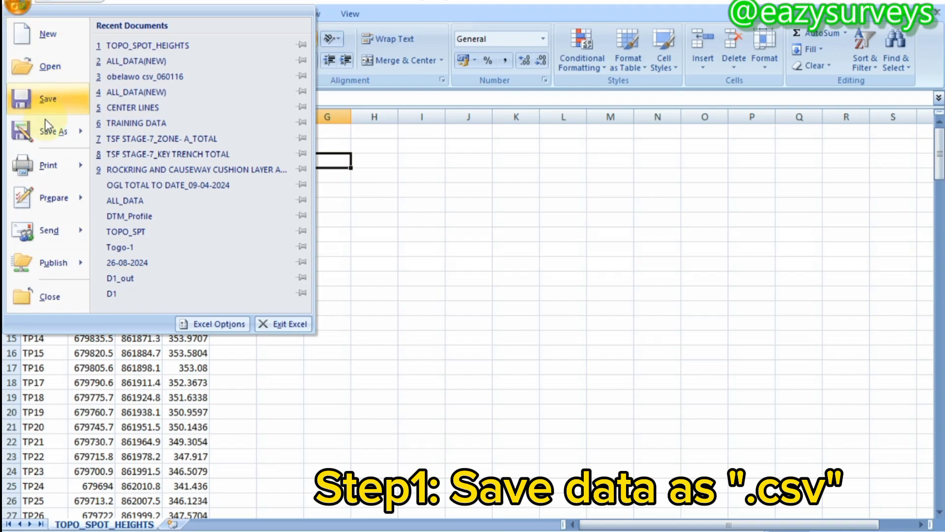
pyautogui.moveTo(43, 136)
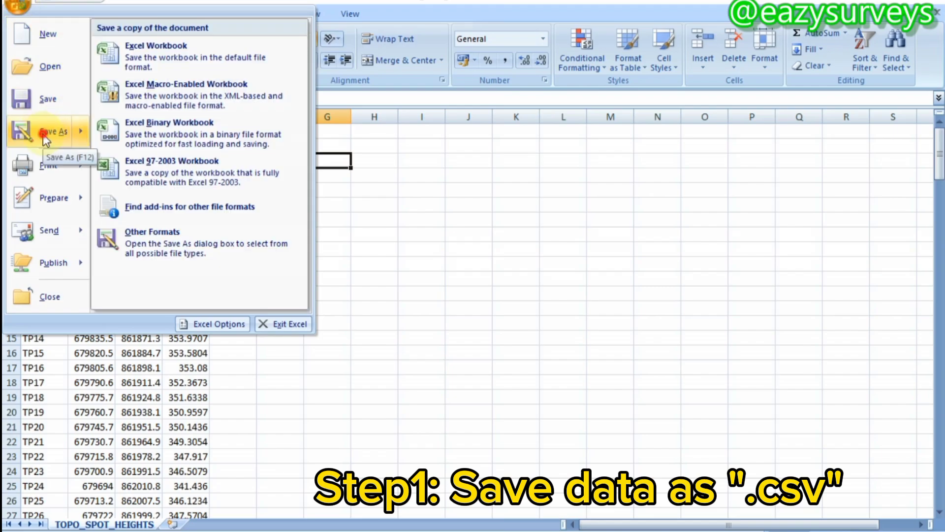
pyautogui.click(43, 134)
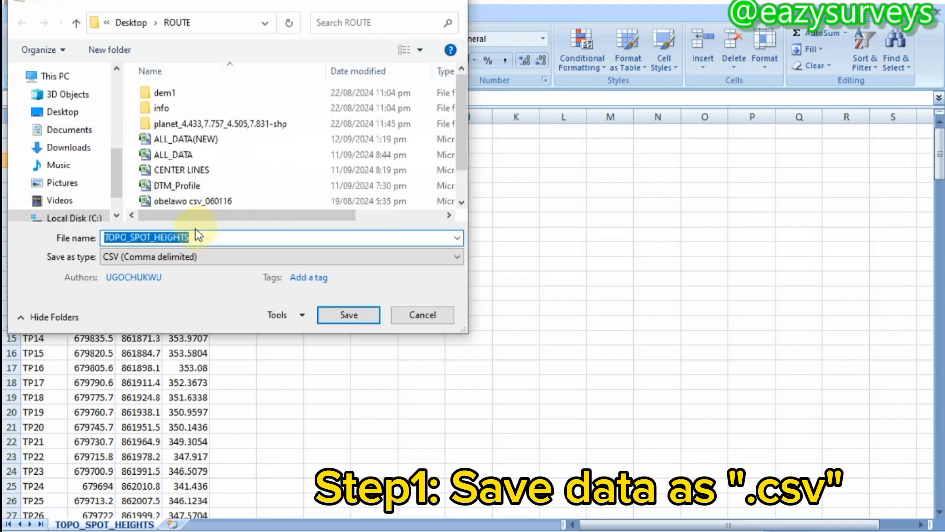
pyautogui.click(125, 258)
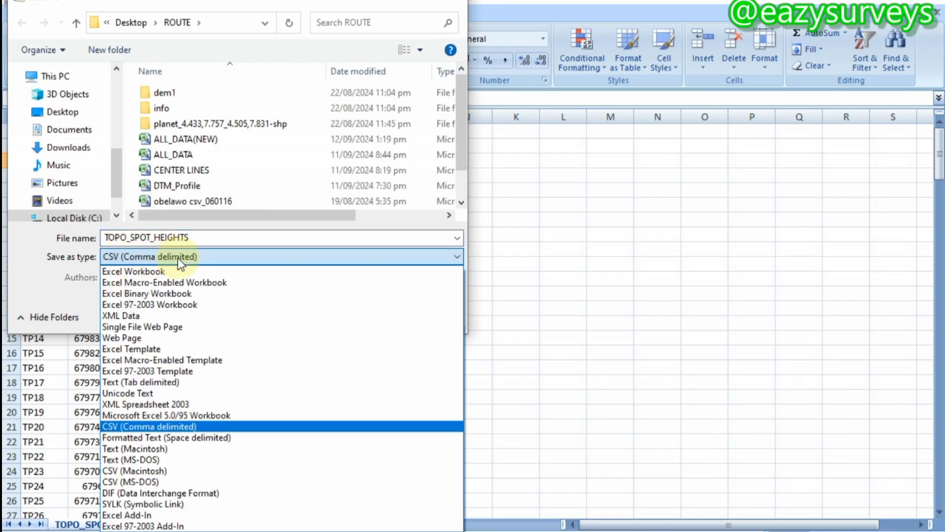
pyautogui.click(153, 426)
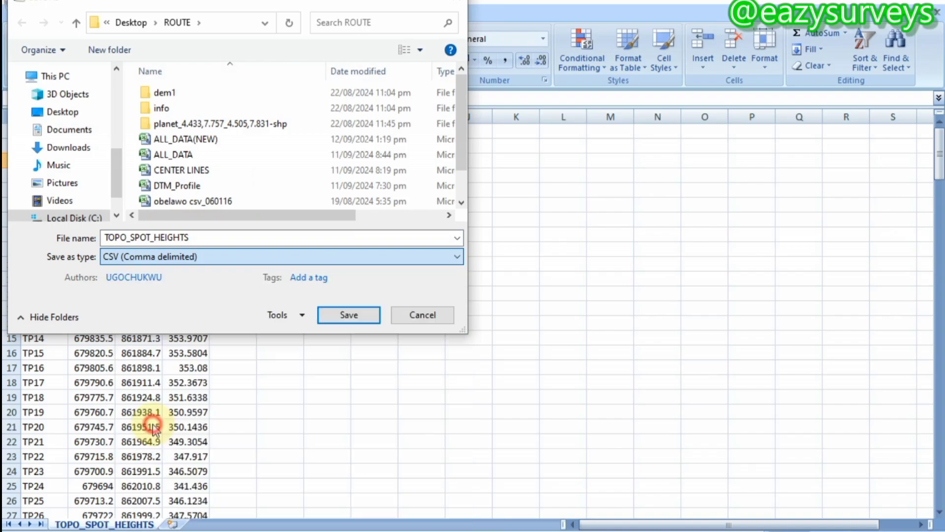
# Name the copy TOPO_SPOT_DATA and save it in the ROUTE folder, accepting the CSV format
pyautogui.click(193, 238)
pyautogui.doubleClick(193, 238)
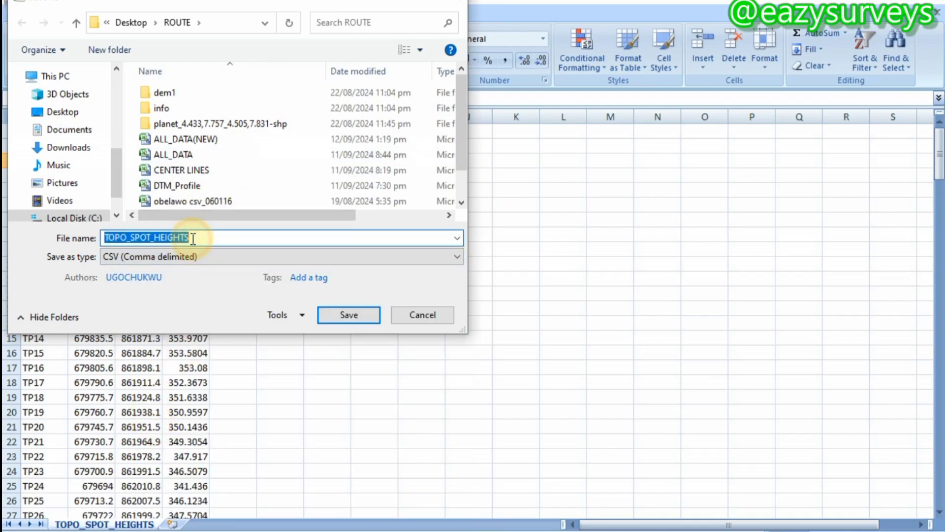
pyautogui.click(192, 238)
pyautogui.doubleClick(190, 238)
pyautogui.click(190, 238)
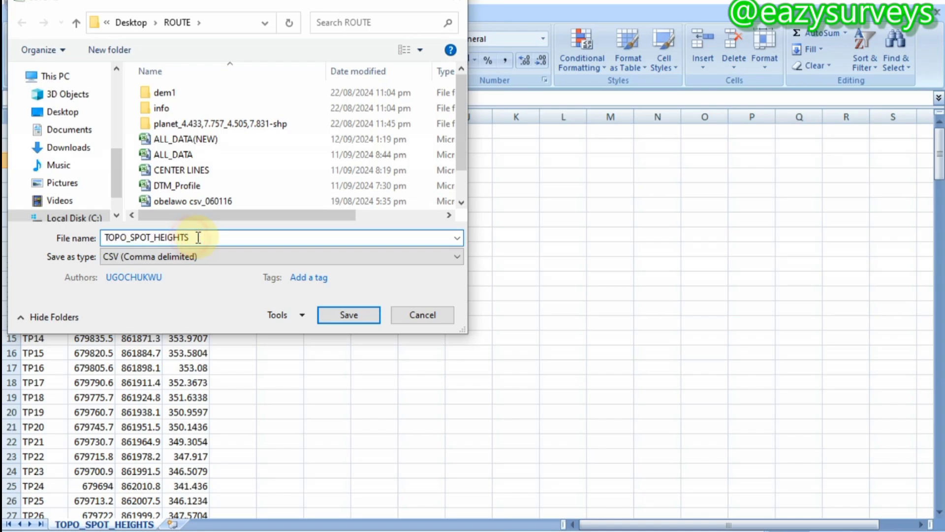
pyautogui.moveTo(191, 238); pyautogui.dragTo(153, 238)
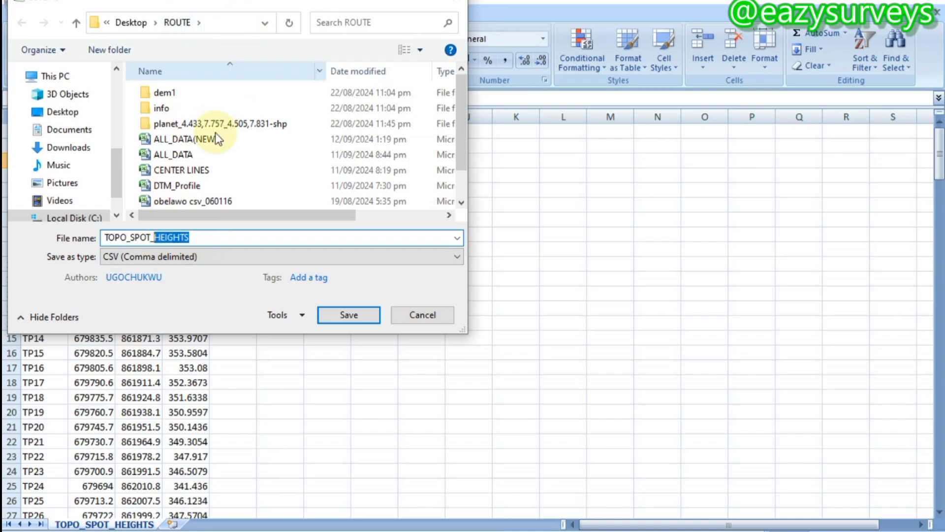
pyautogui.write('DA')
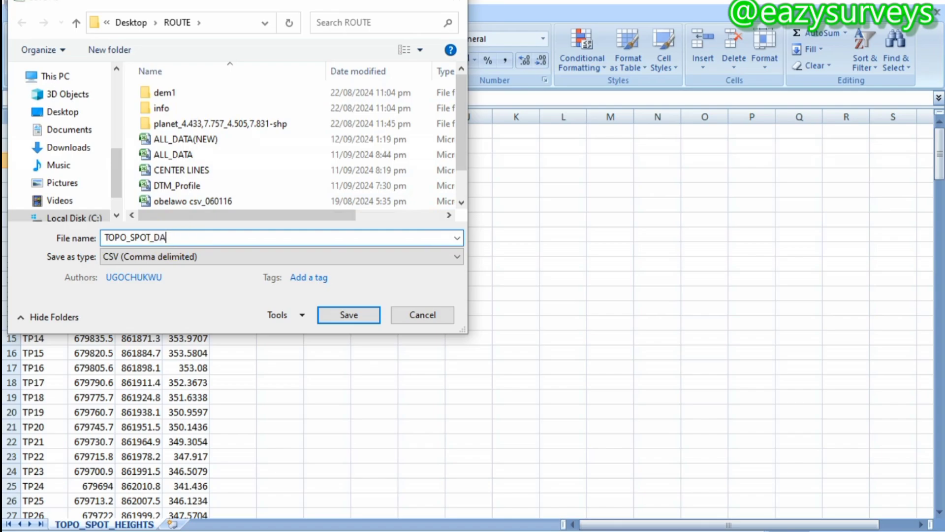
pyautogui.write('TA')
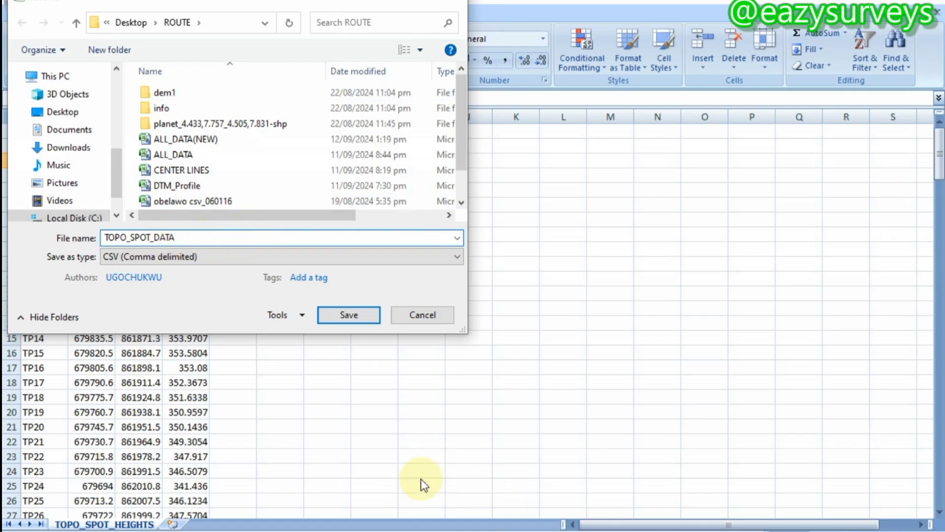
pyautogui.click(360, 319)
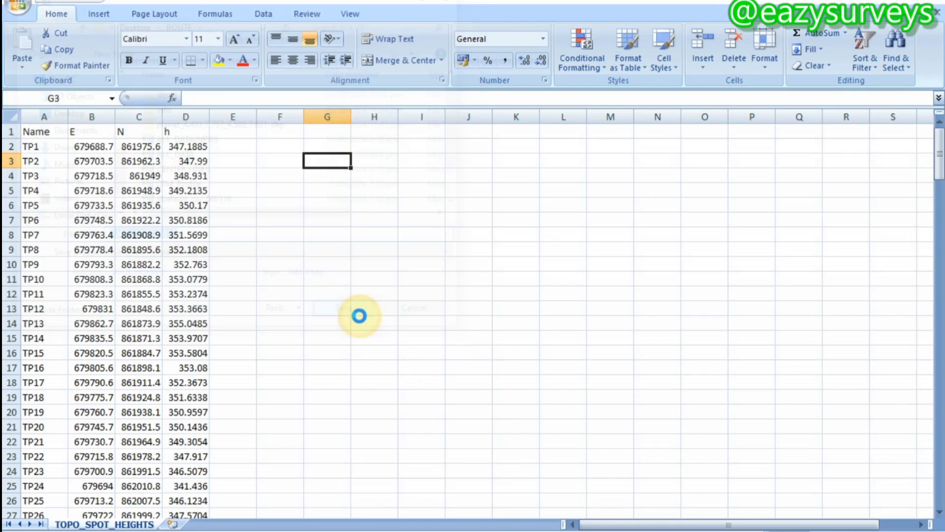
pyautogui.click(420, 328)
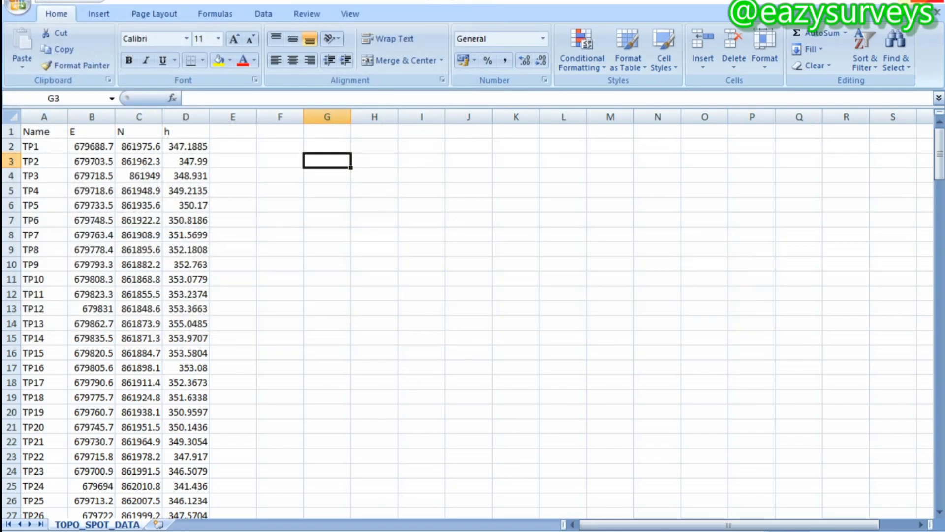
# Close the spreadsheet and switch to Surfer with an empty plot
pyautogui.click(925, 2)
pyautogui.click(482, 306)
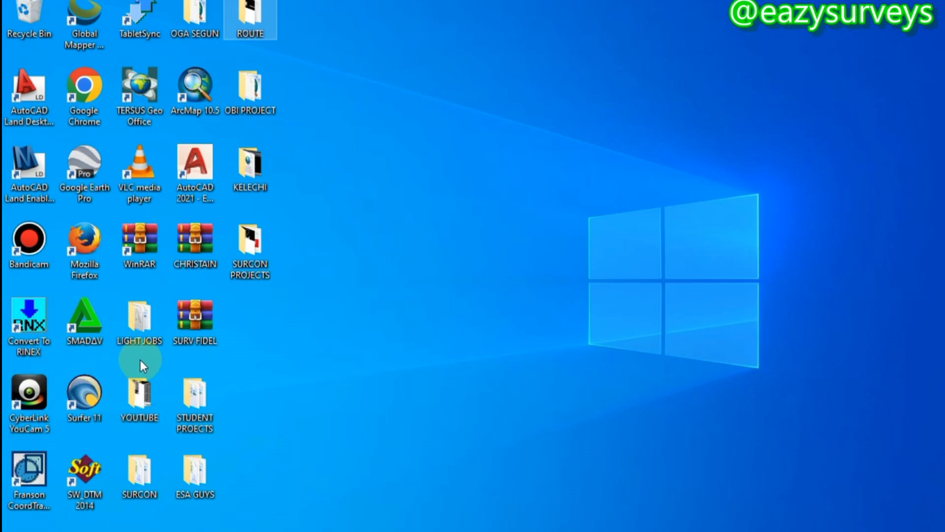
pyautogui.click(121, 367)
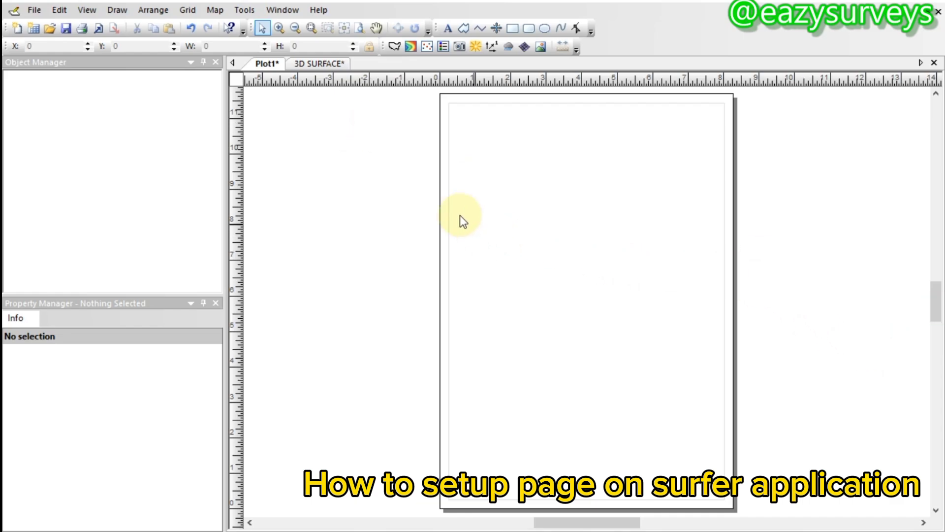
# Set up the plot page as A4 paper in landscape orientation
pyautogui.rightClick(398, 169)
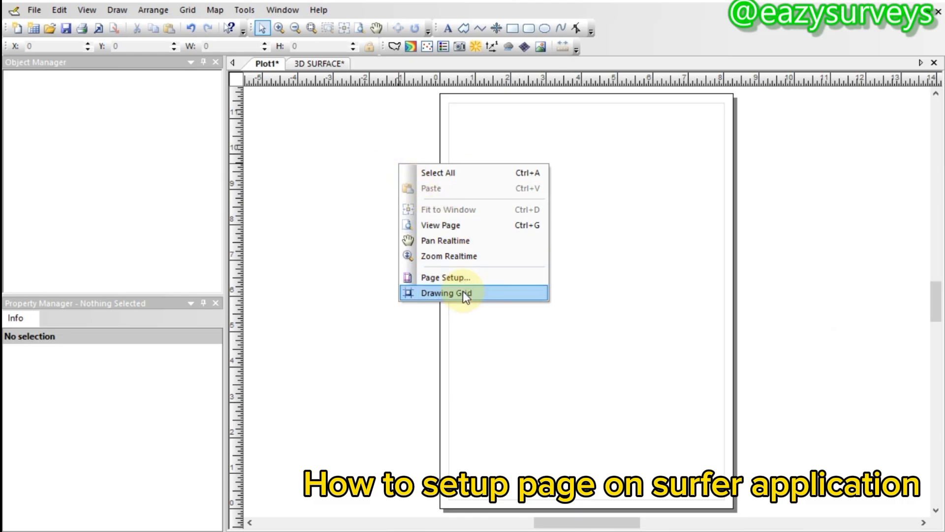
pyautogui.click(457, 279)
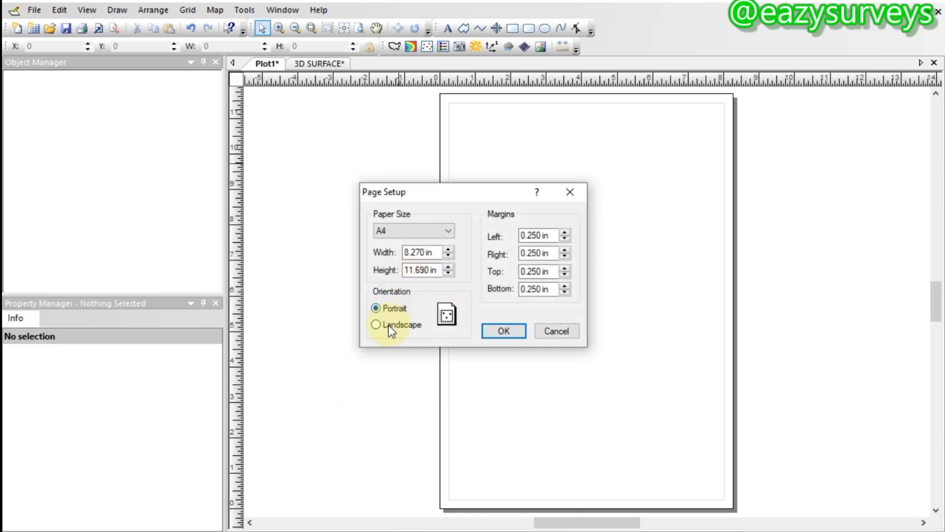
pyautogui.click(389, 325)
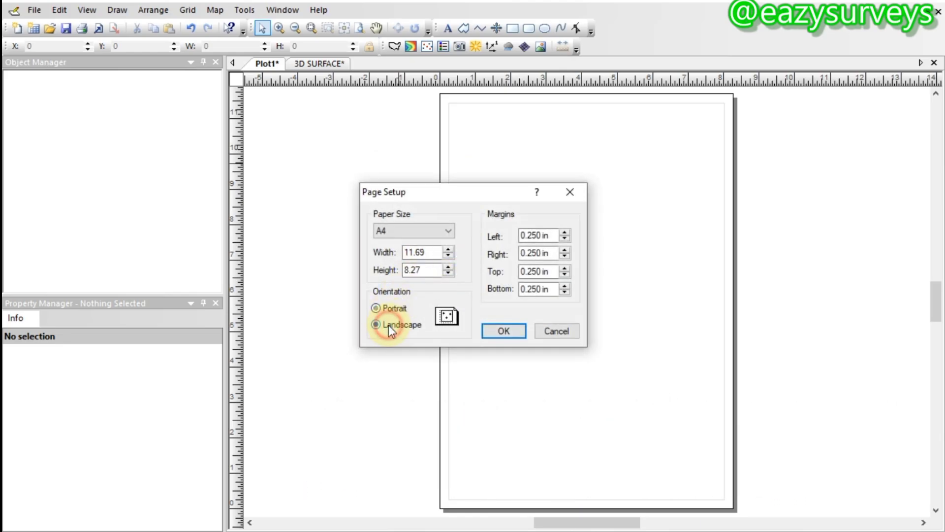
pyautogui.click(443, 232)
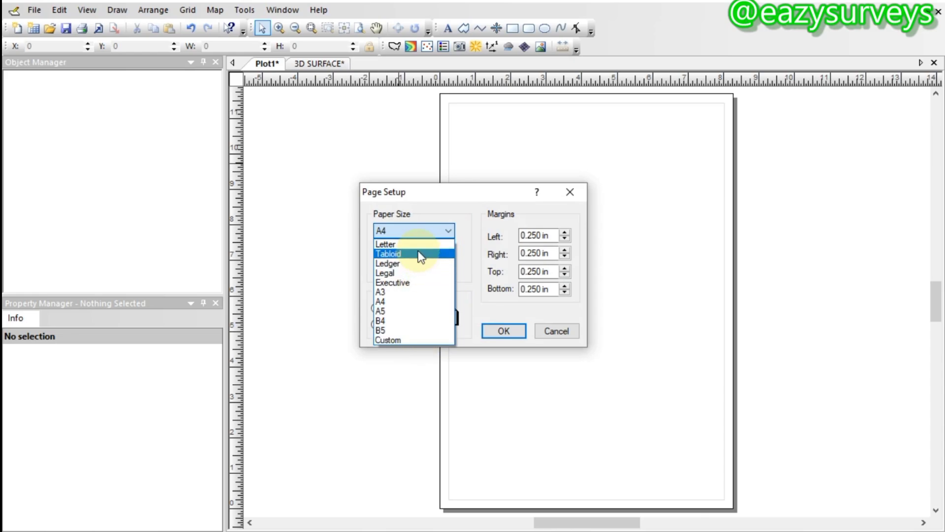
pyautogui.click(391, 301)
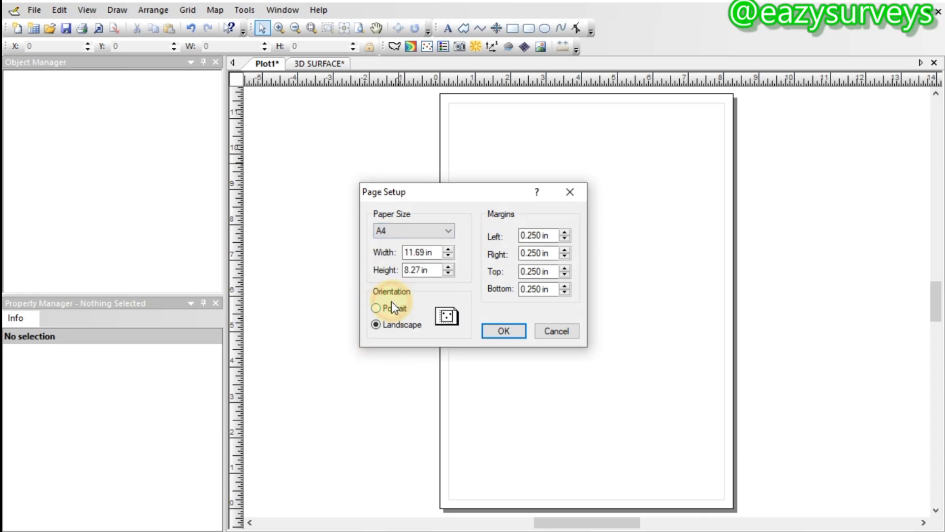
pyautogui.click(510, 331)
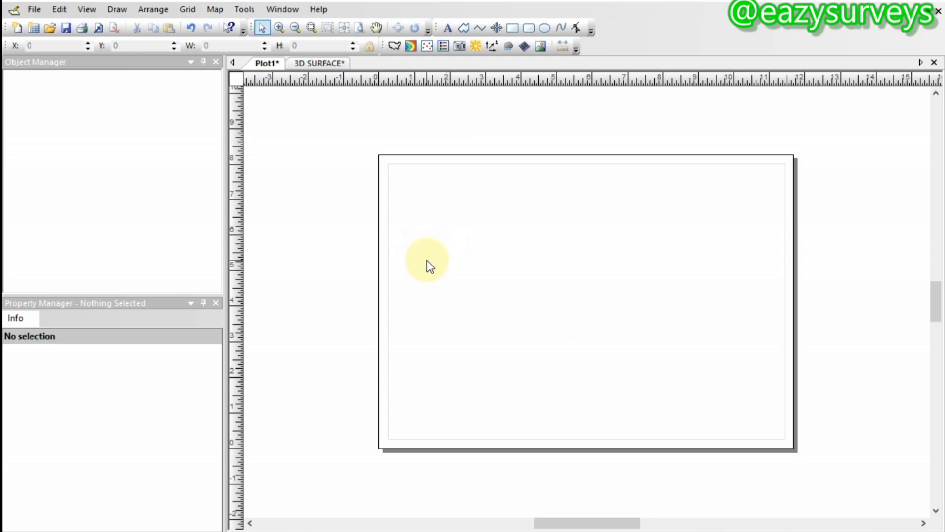
# Start gridding data with the TOPO_SPOT_DATA CSV file from the ROUTE folder as the source
pyautogui.click(196, 11)
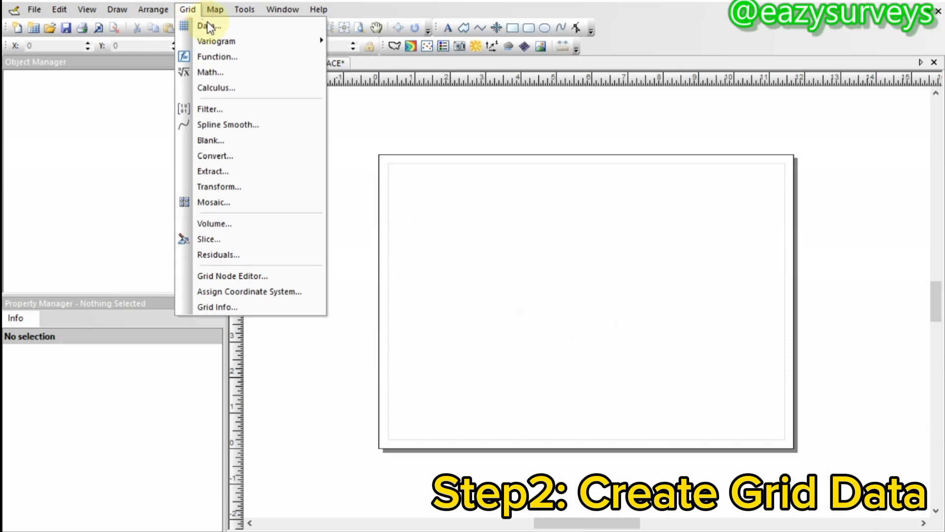
pyautogui.click(207, 25)
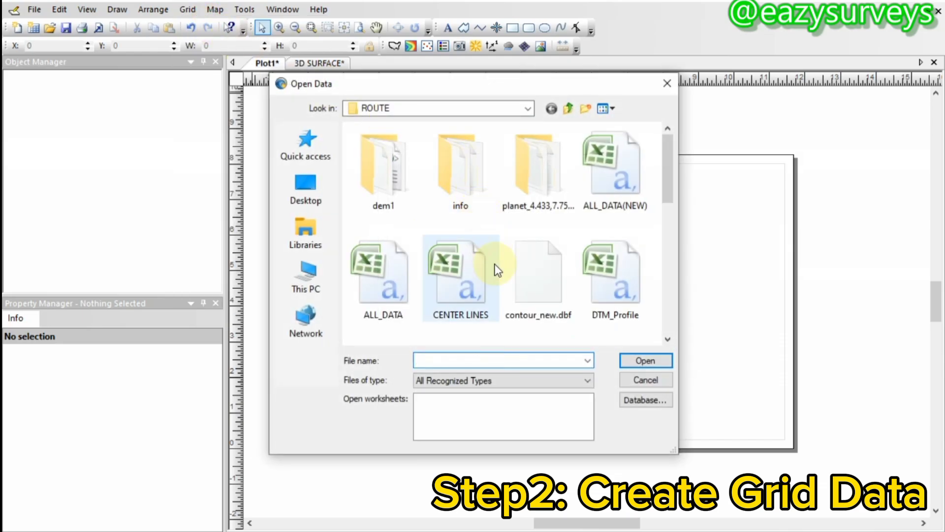
pyautogui.scroll(-5, 495, 271)
pyautogui.scroll(-2, 494, 270)
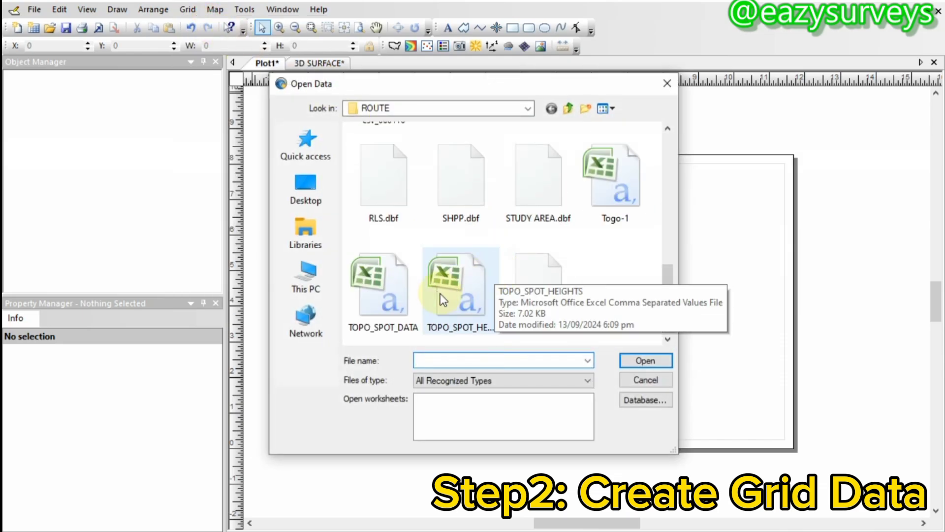
pyautogui.click(379, 298)
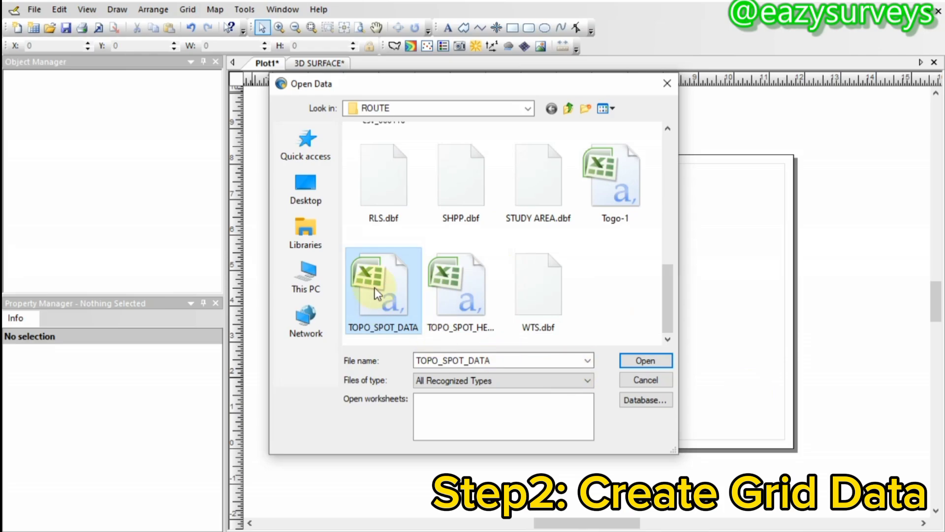
pyautogui.click(645, 359)
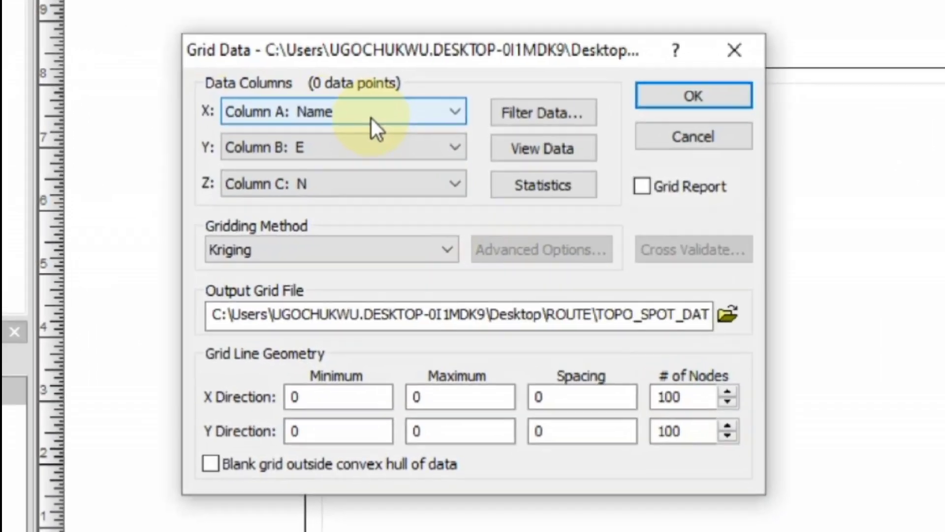
# Assign the grid data columns: X to Column B (E), Y to Column C (N) and Z to Column D (h)
pyautogui.click(391, 150)
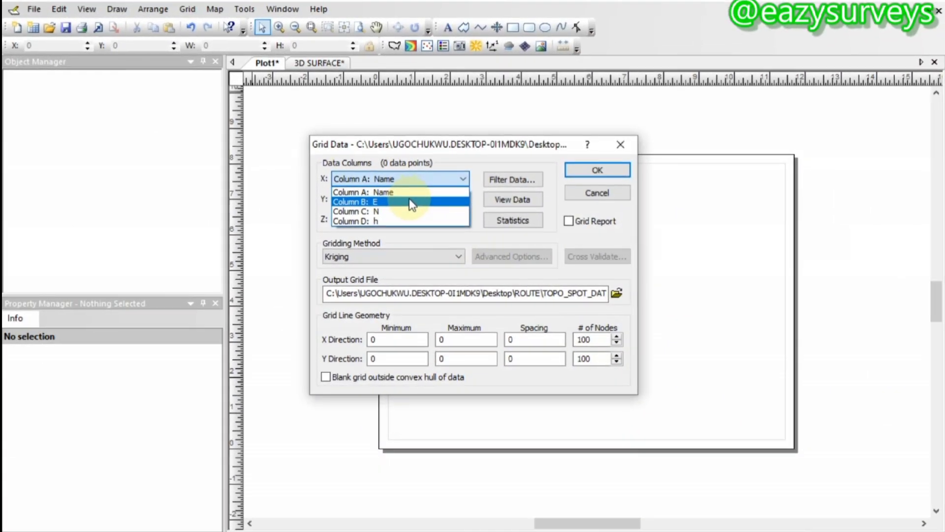
pyautogui.click(364, 160)
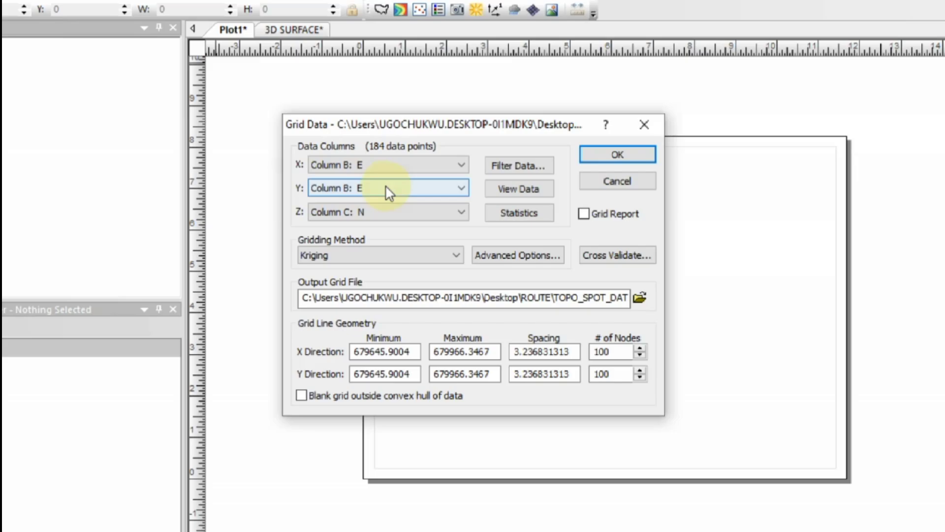
pyautogui.click(405, 199)
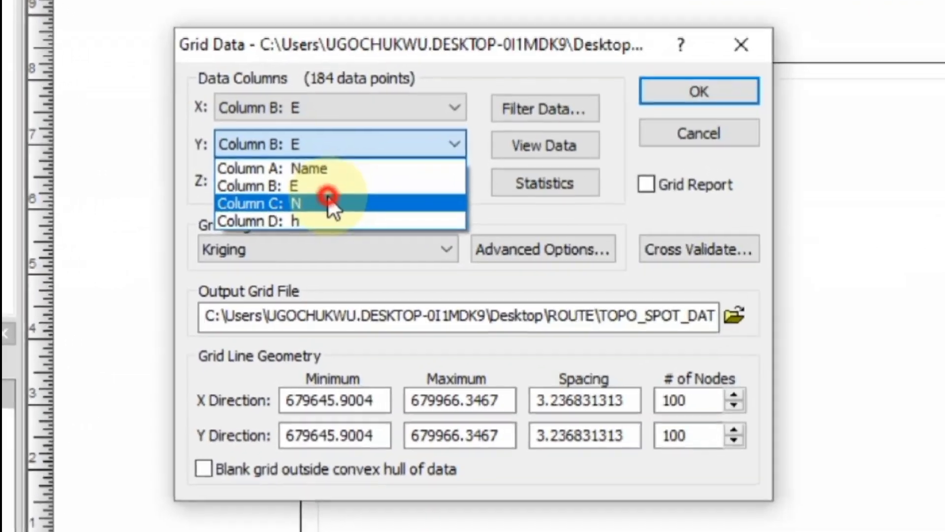
pyautogui.click(340, 209)
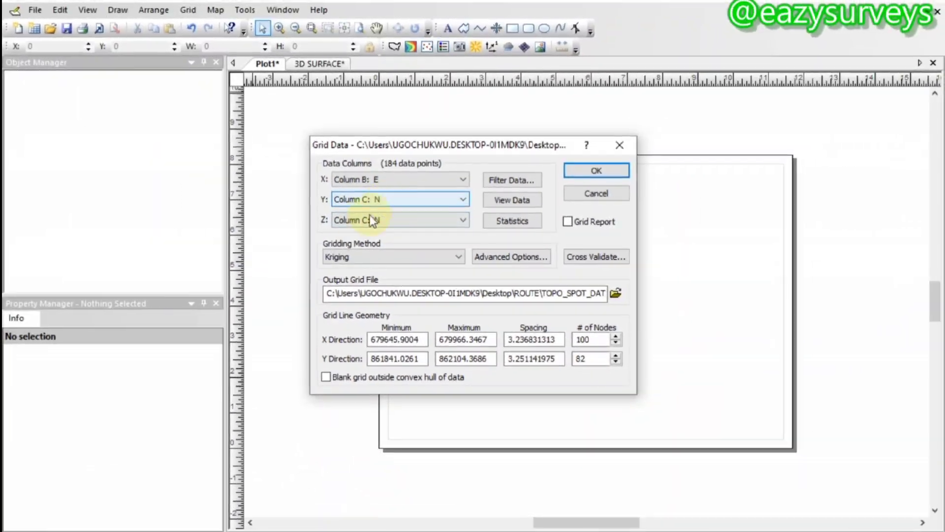
pyautogui.click(397, 217)
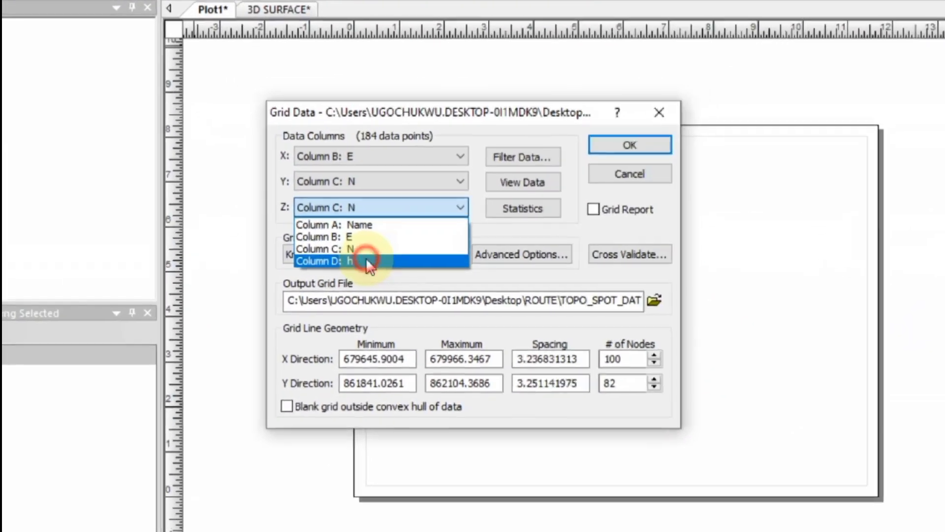
pyautogui.click(389, 261)
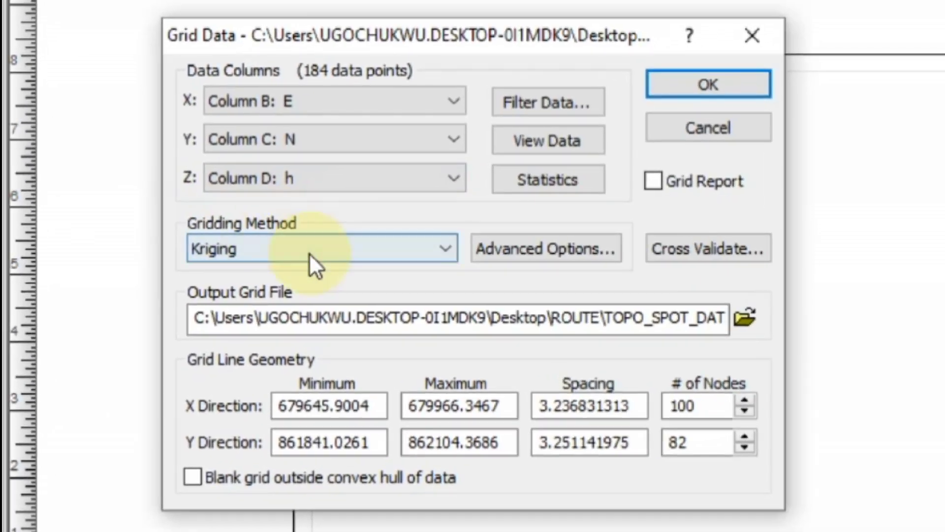
# Choose Kriging as the gridding method and generate the grid file at the default output path
pyautogui.click(319, 249)
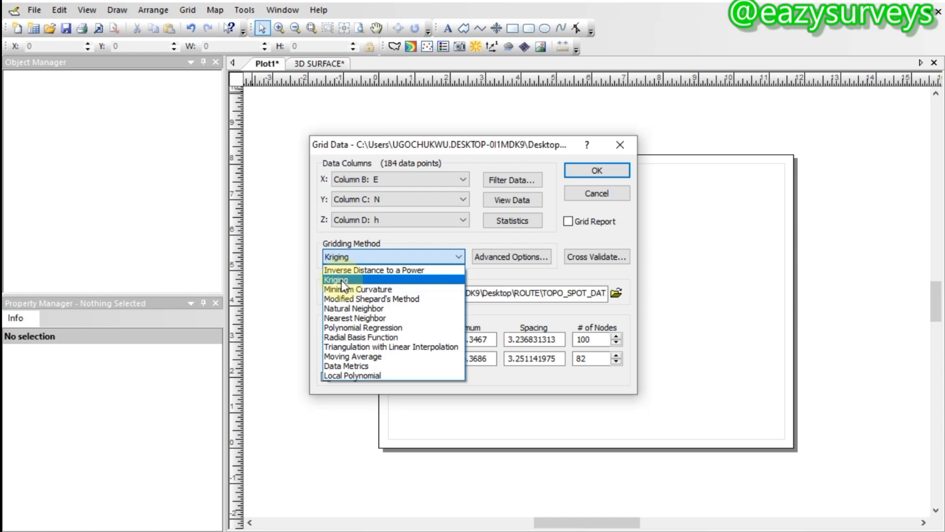
pyautogui.click(348, 279)
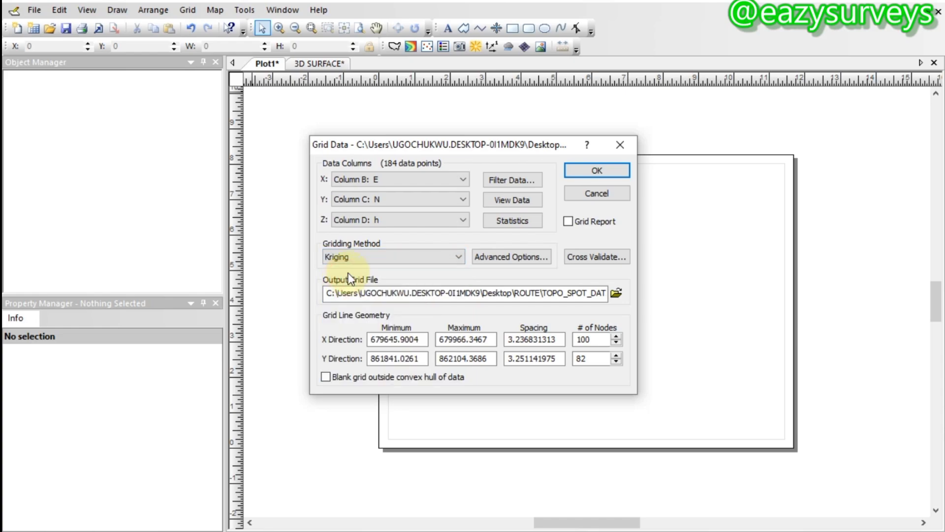
pyautogui.click(603, 295)
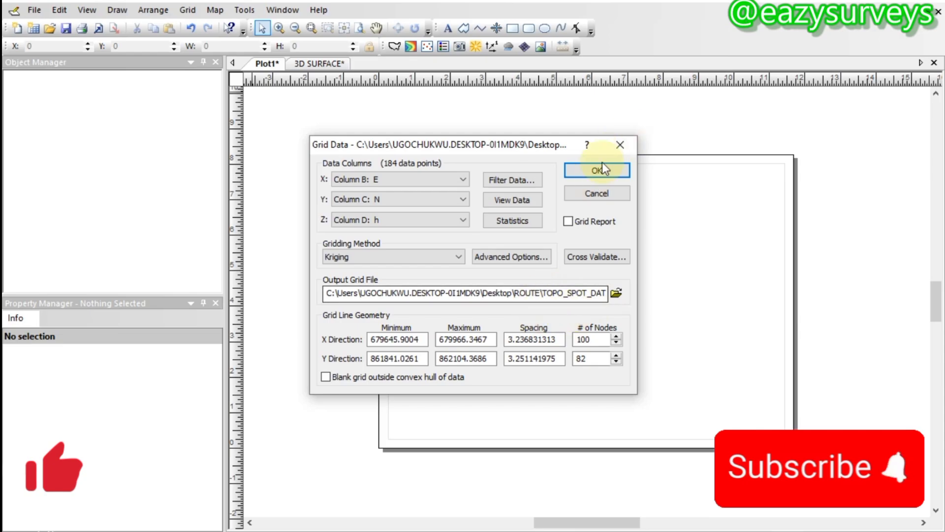
pyautogui.click(584, 169)
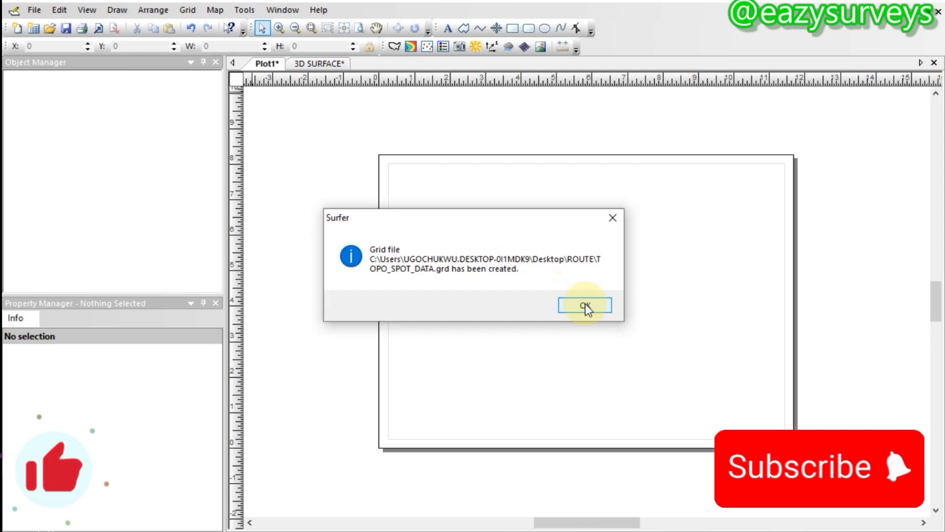
# Create a new 3D surface map from the TOPO_SPOT_DATA grid file in the ROUTE folder on the Desktop
pyautogui.click(586, 305)
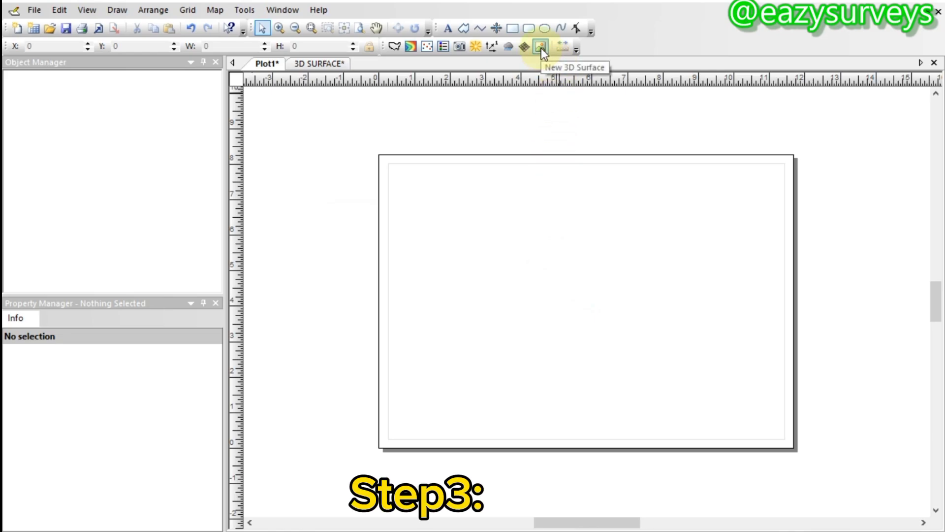
pyautogui.click(221, 11)
pyautogui.moveTo(247, 29)
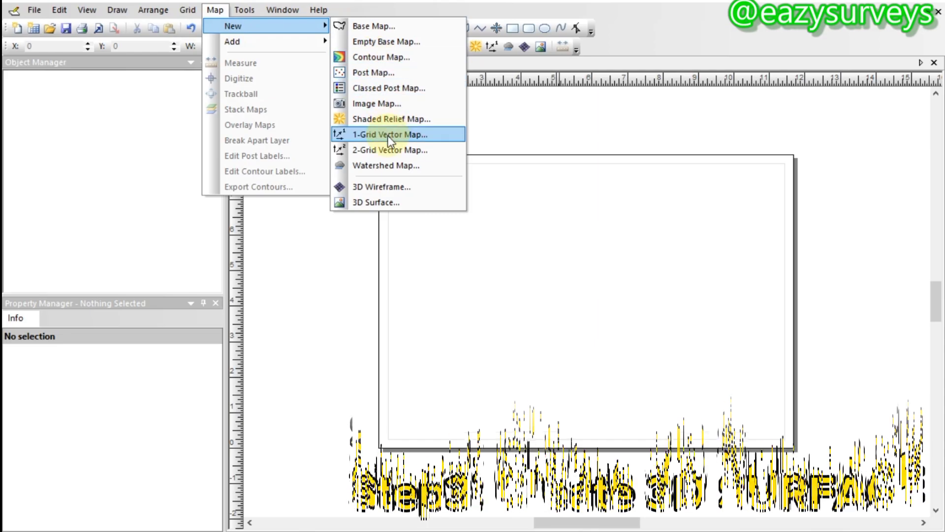
pyautogui.click(372, 202)
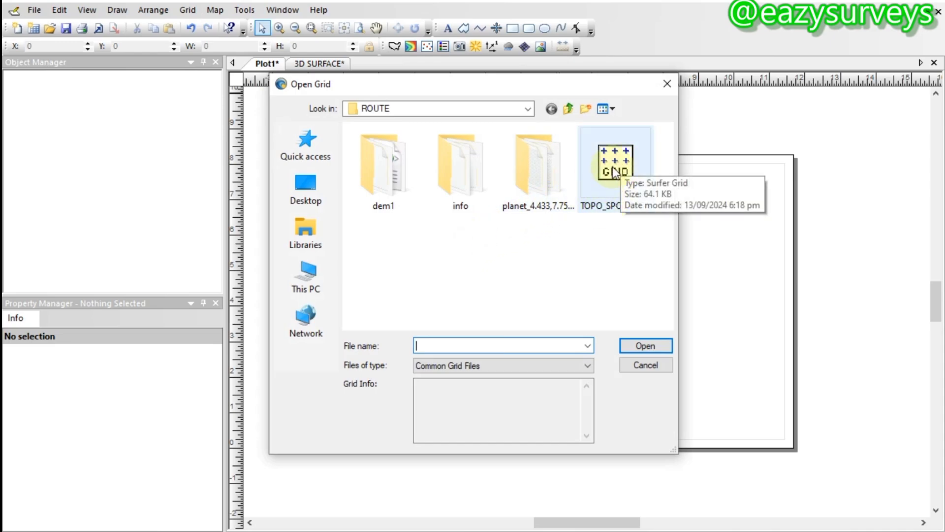
pyautogui.click(306, 193)
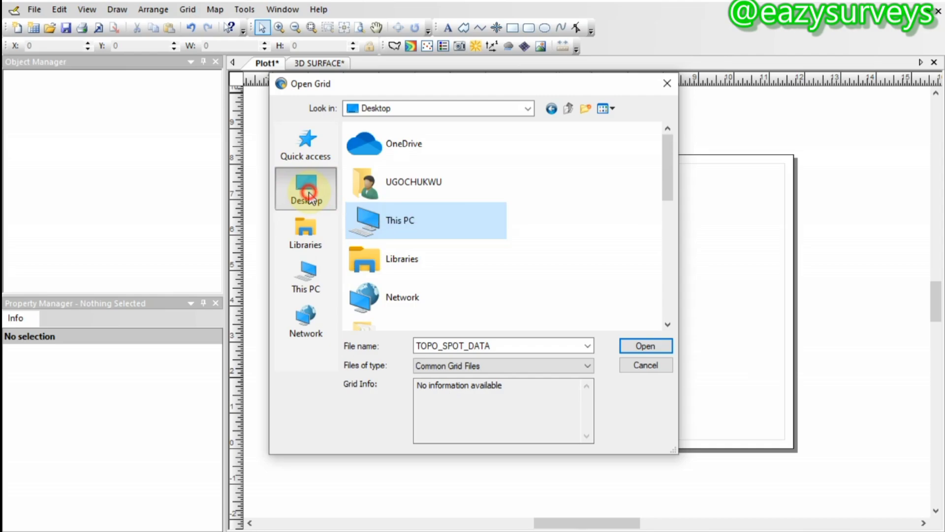
pyautogui.scroll(-8, 392, 233)
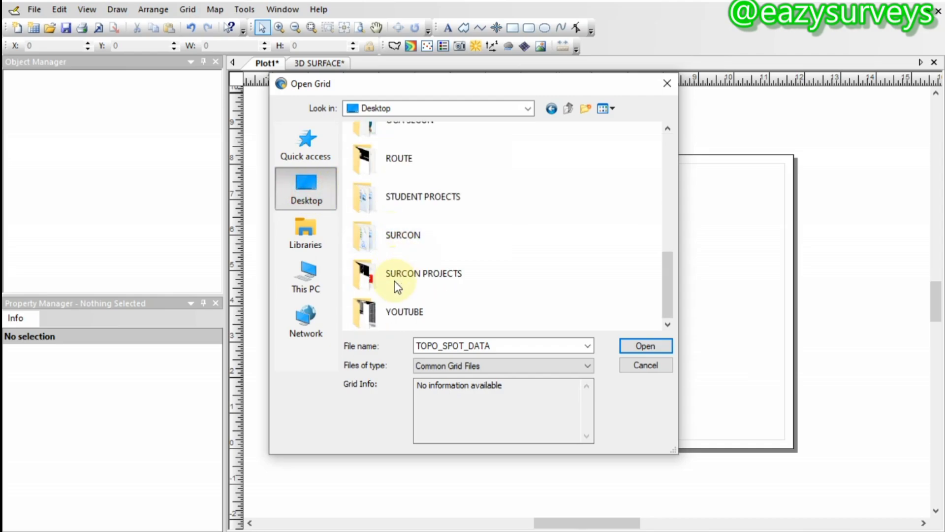
pyautogui.doubleClick(398, 159)
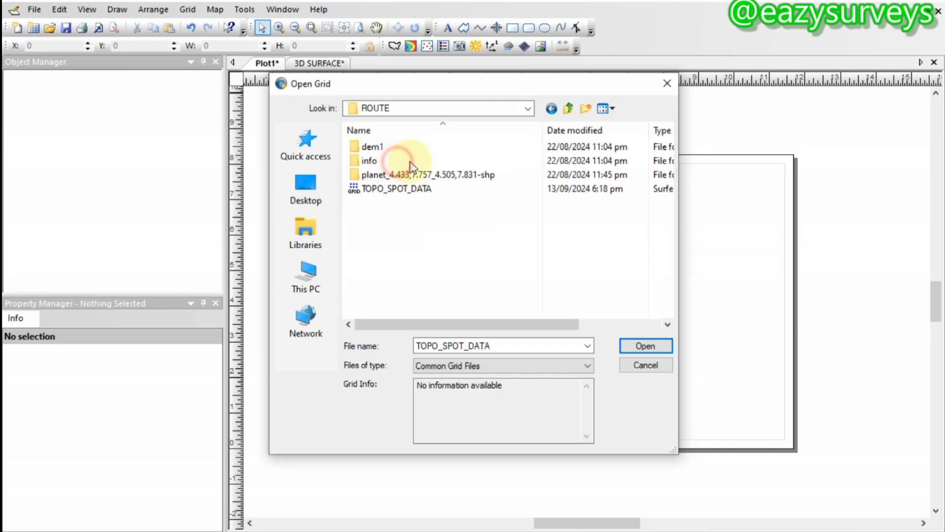
pyautogui.click(394, 190)
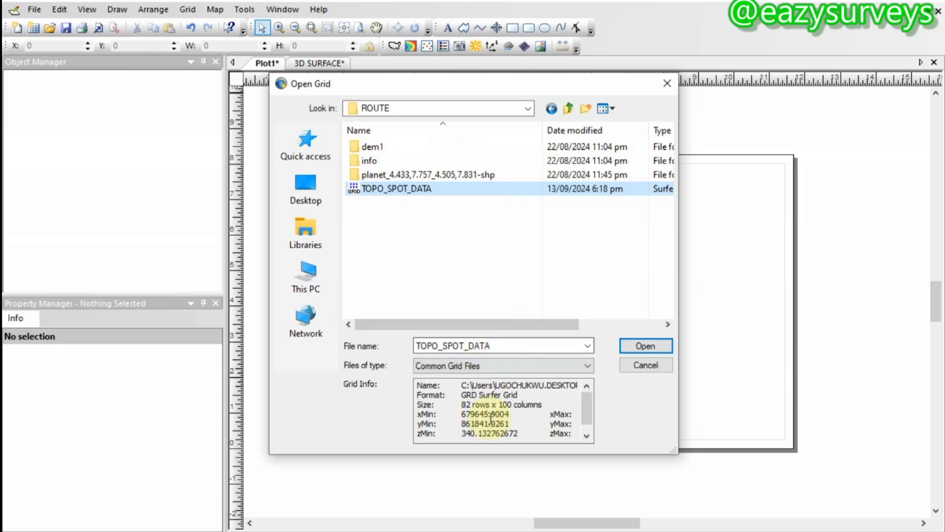
pyautogui.click(649, 345)
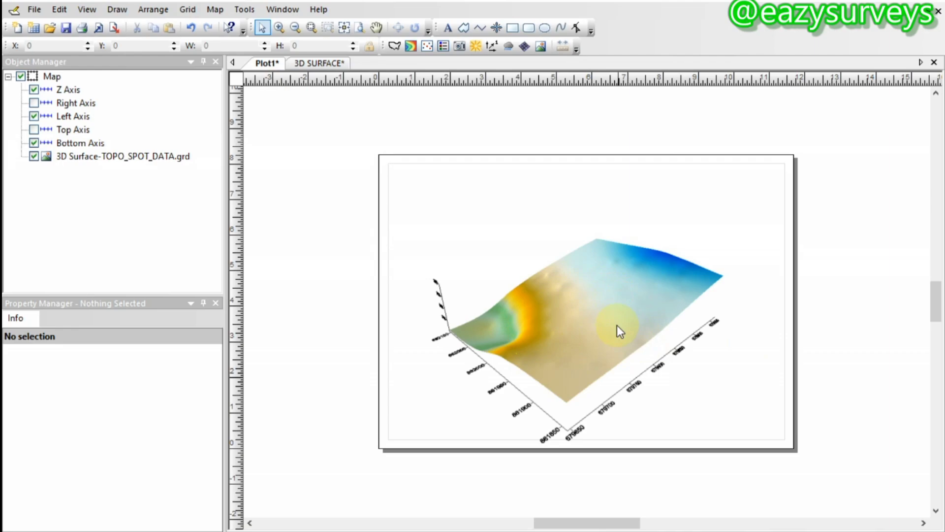
# Move the 3D surface map slightly up and to the right on the page and show its base
pyautogui.click(593, 350)
pyautogui.moveTo(591, 361); pyautogui.dragTo(606, 340)
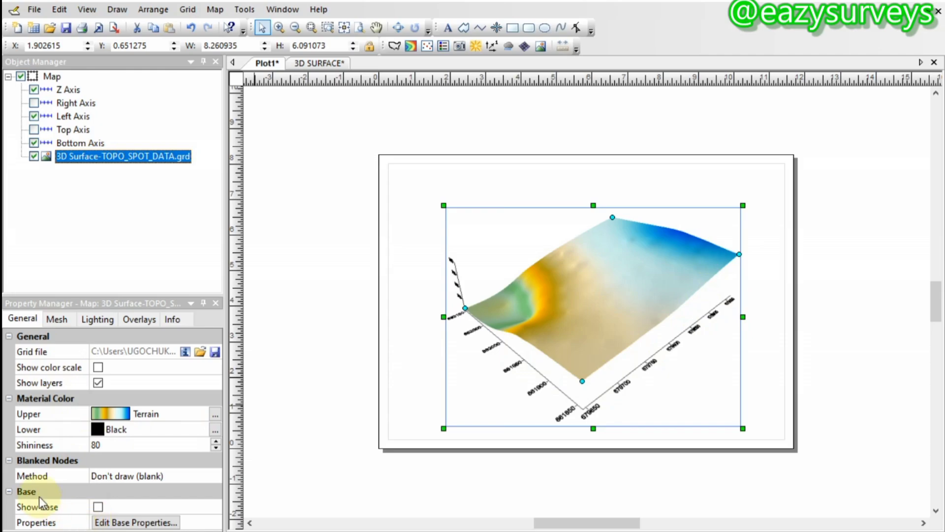
pyautogui.click(98, 506)
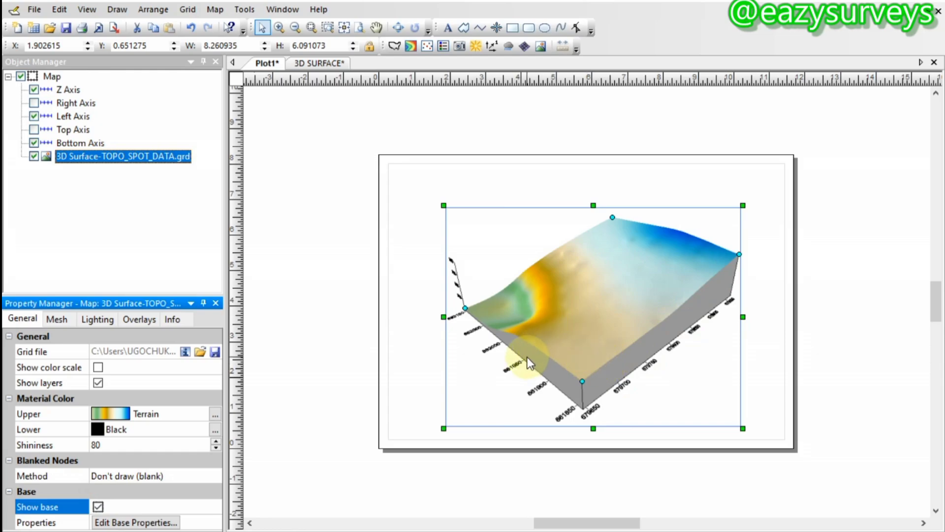
# Set the fill style of the 3D surface's base to Lighted, with a solid line style
pyautogui.click(135, 523)
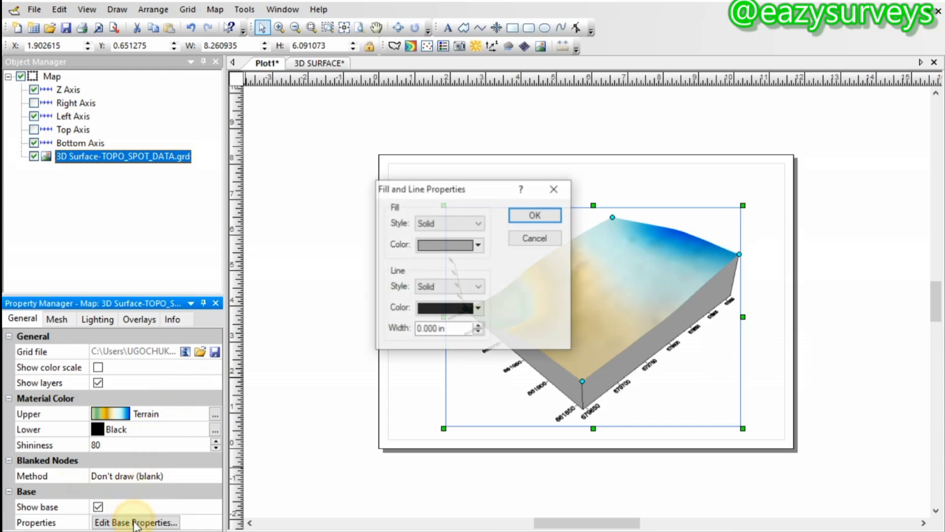
pyautogui.click(480, 222)
pyautogui.click(448, 256)
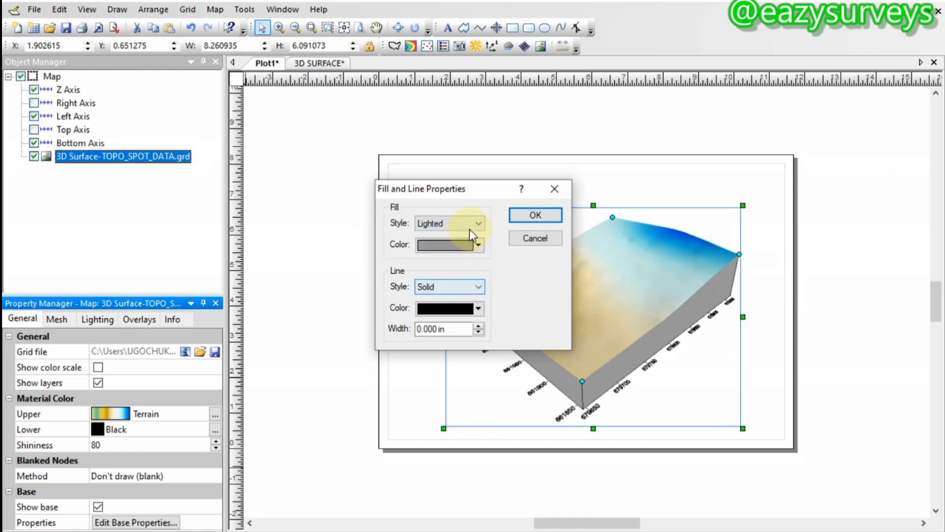
pyautogui.click(477, 245)
pyautogui.click(477, 244)
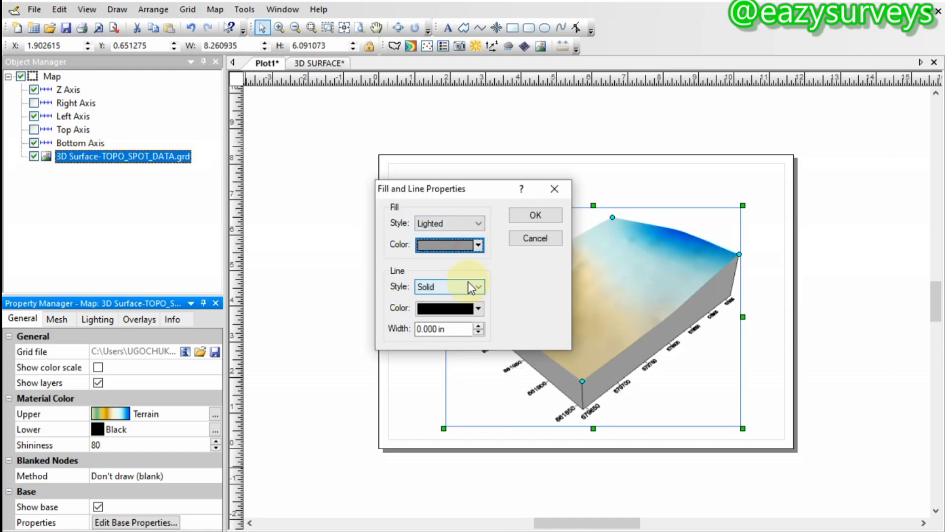
pyautogui.click(468, 282)
pyautogui.click(469, 281)
pyautogui.click(539, 215)
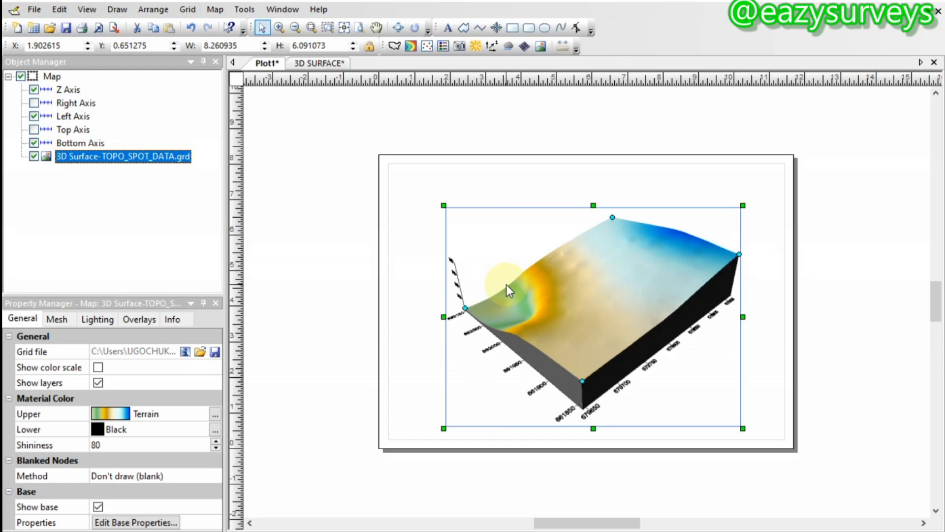
# Try the Bathymetry colour map as the upper material color of the 3D surface
pyautogui.click(157, 413)
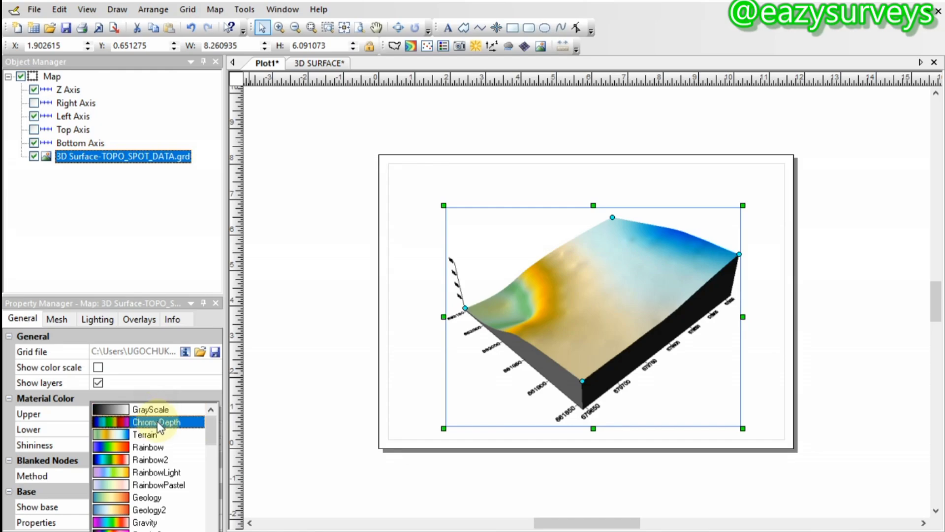
pyautogui.scroll(-1, 153, 475)
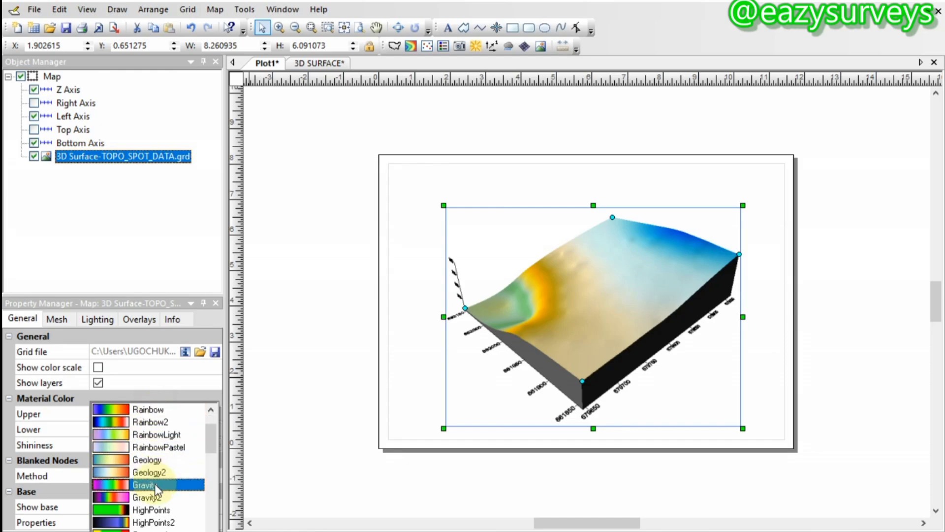
pyautogui.scroll(1, 157, 480)
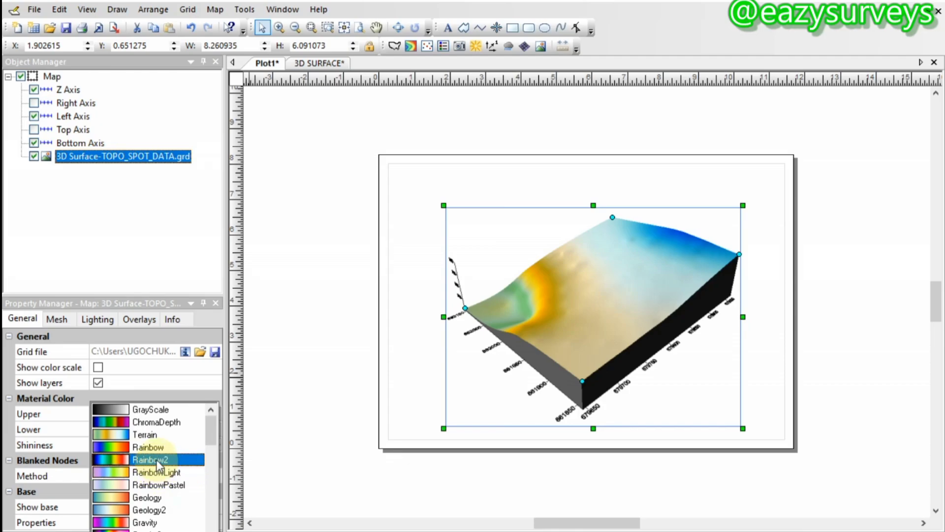
pyautogui.scroll(-1, 158, 460)
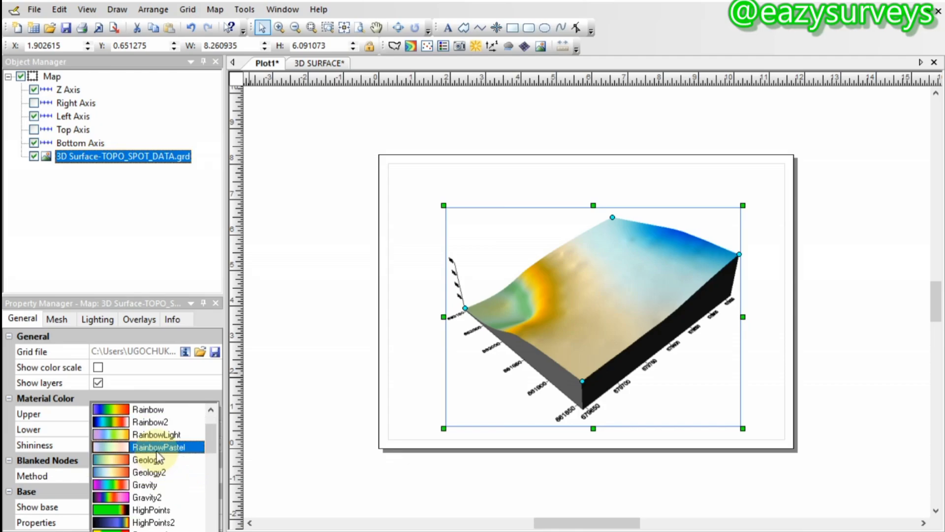
pyautogui.scroll(-5, 158, 458)
pyautogui.scroll(2, 148, 459)
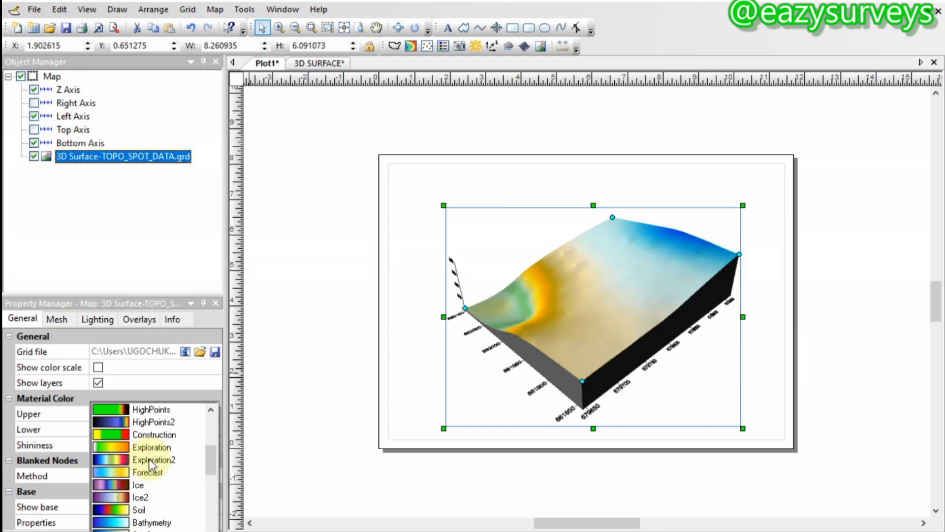
pyautogui.scroll(-2, 149, 459)
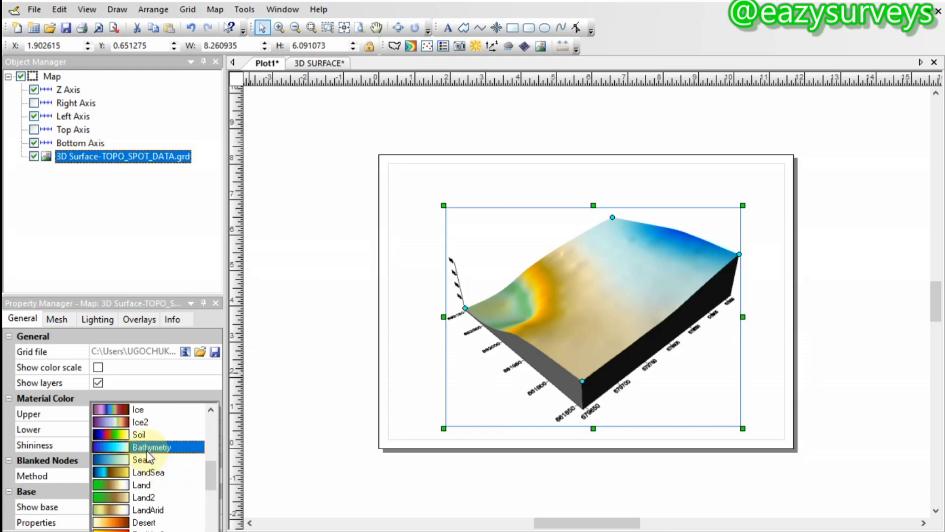
pyautogui.click(147, 449)
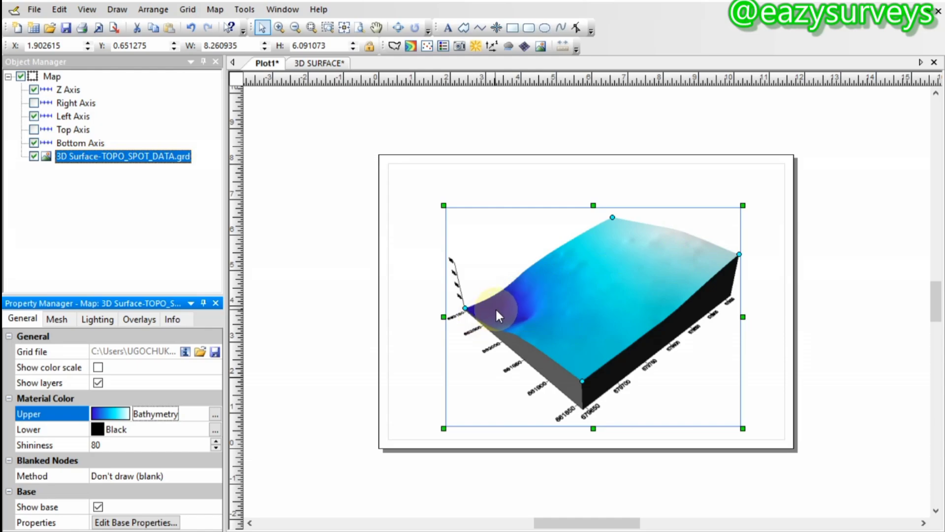
# Set the upper material color of the 3D surface back to Terrain
pyautogui.click(152, 415)
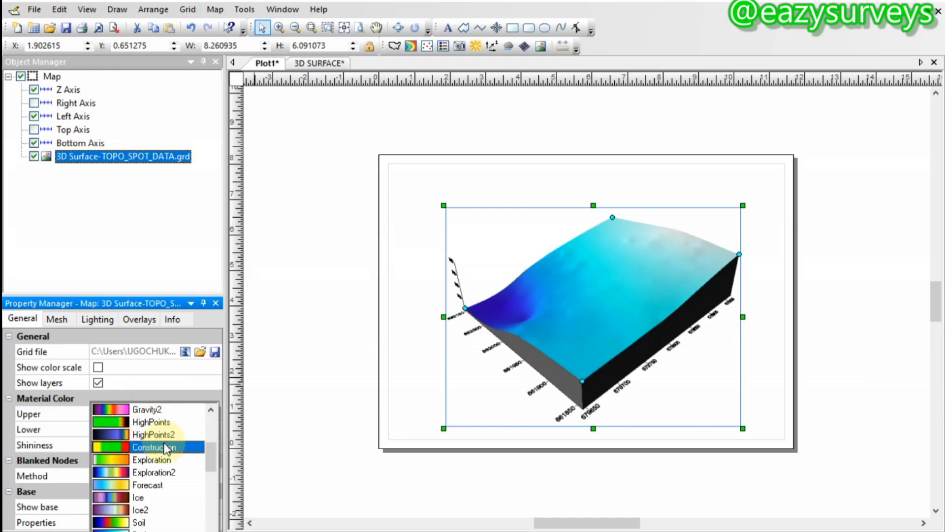
pyautogui.scroll(3, 166, 448)
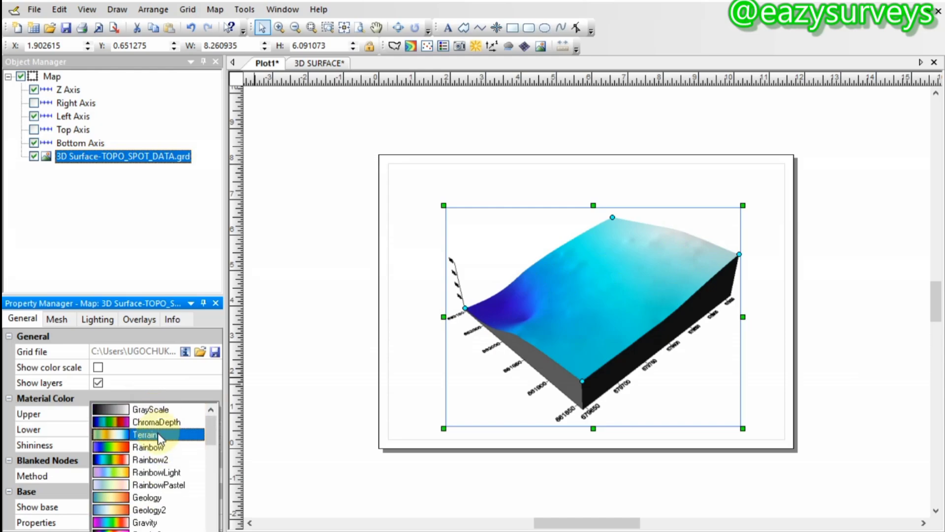
pyautogui.click(159, 435)
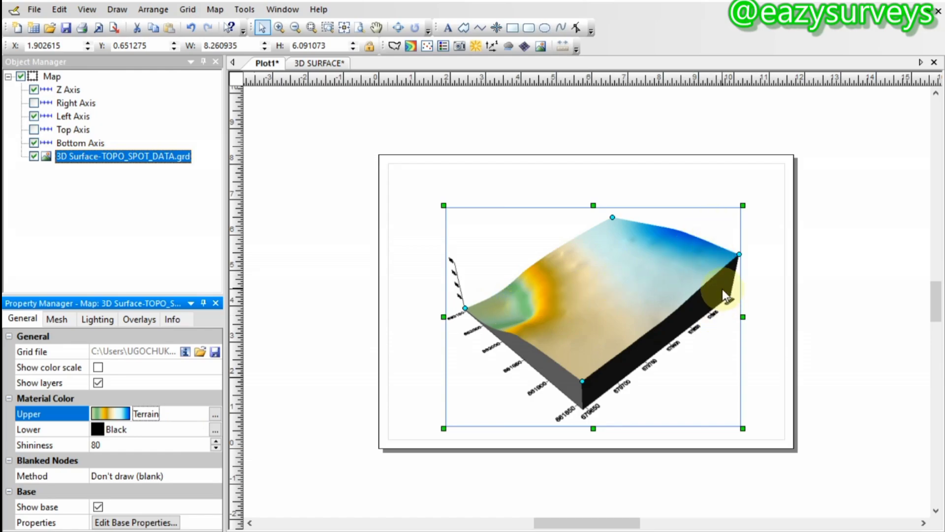
# Hide the Z Axis of the 3D surface map
pyautogui.click(556, 188)
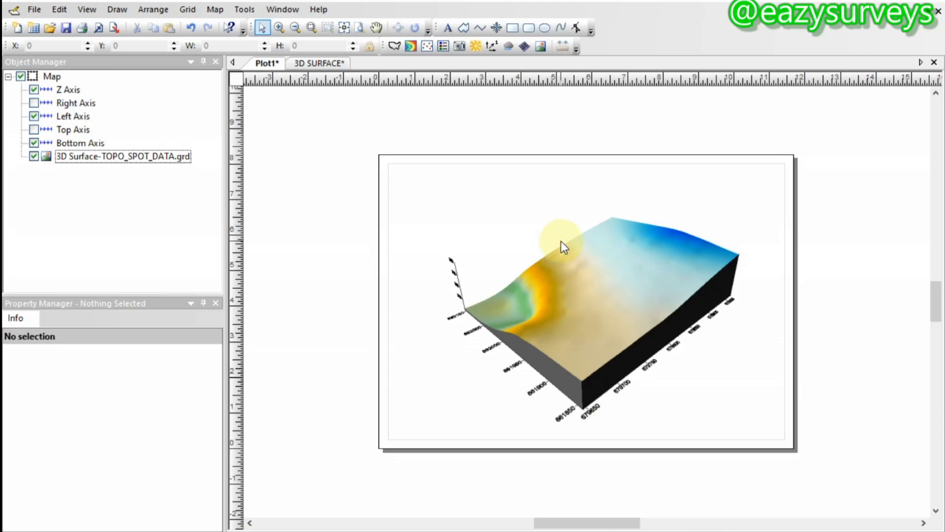
pyautogui.click(540, 289)
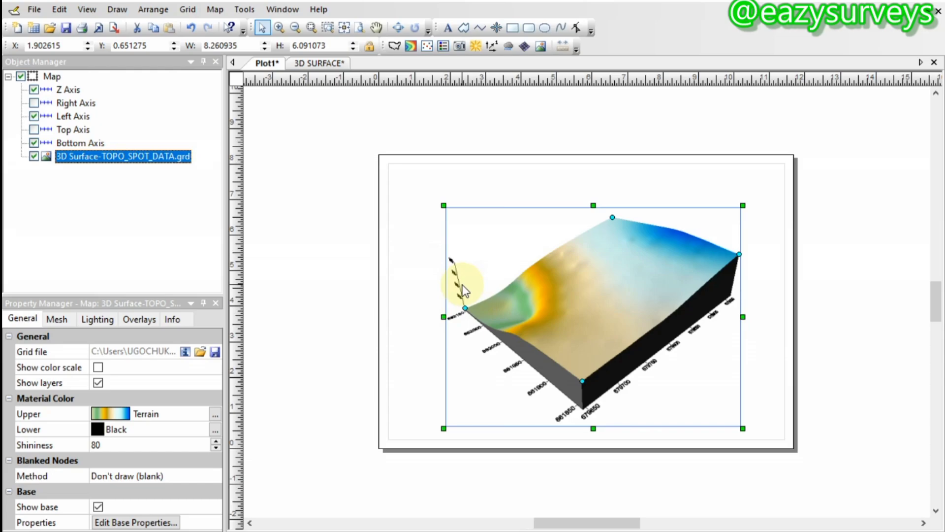
pyautogui.click(32, 86)
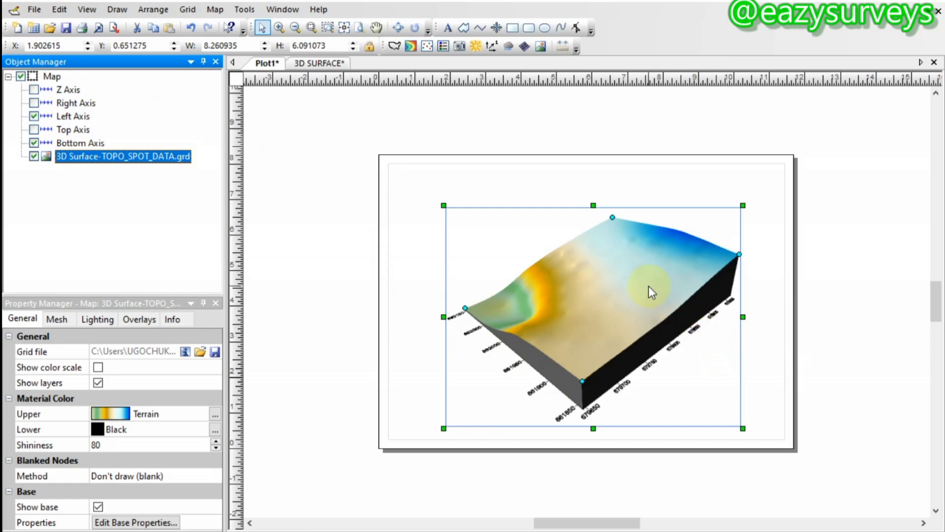
pyautogui.click(561, 179)
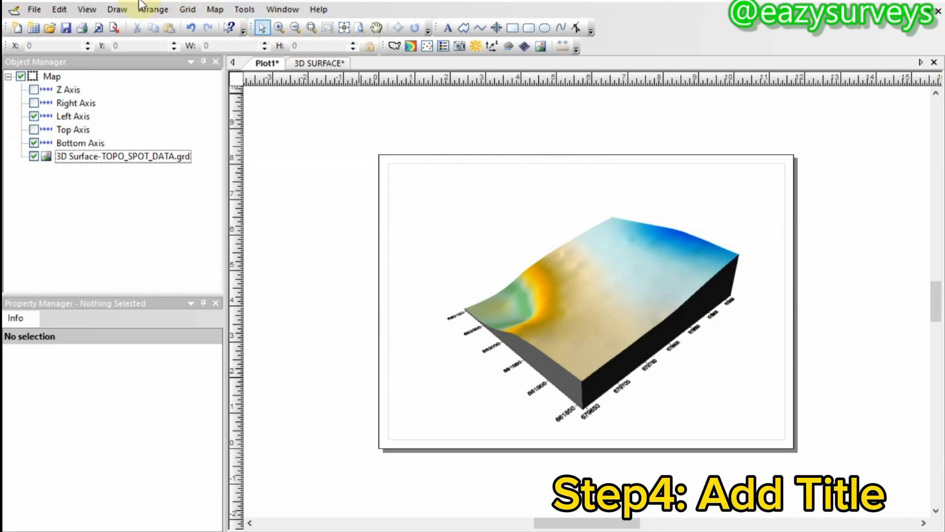
# Place a text object above the 3D surface and enter the title "PLAN SHEWING 3D SURFACE" with "OF" on a second line
pyautogui.click(117, 10)
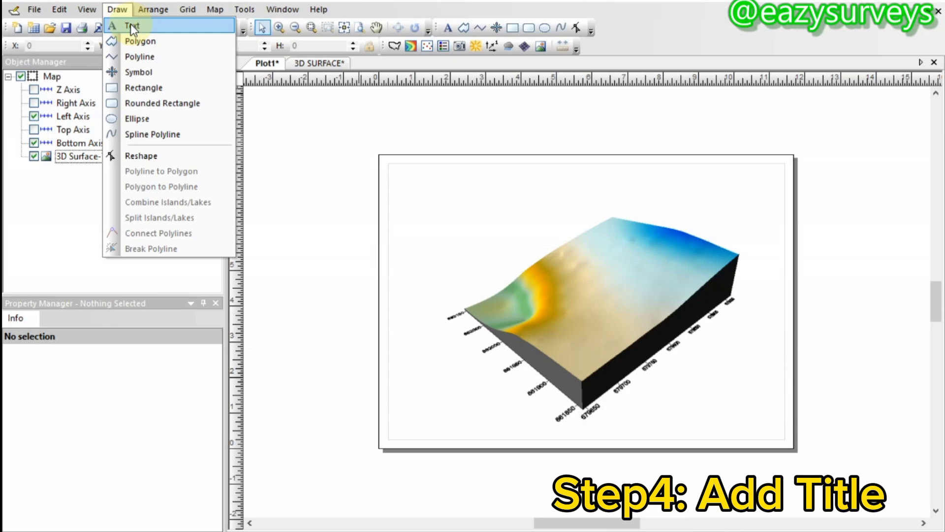
pyautogui.click(131, 26)
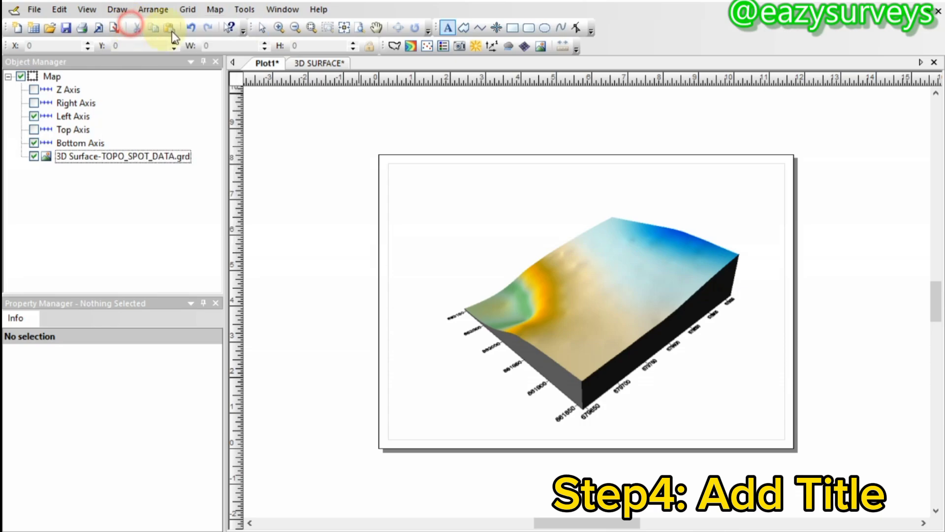
pyautogui.click(574, 178)
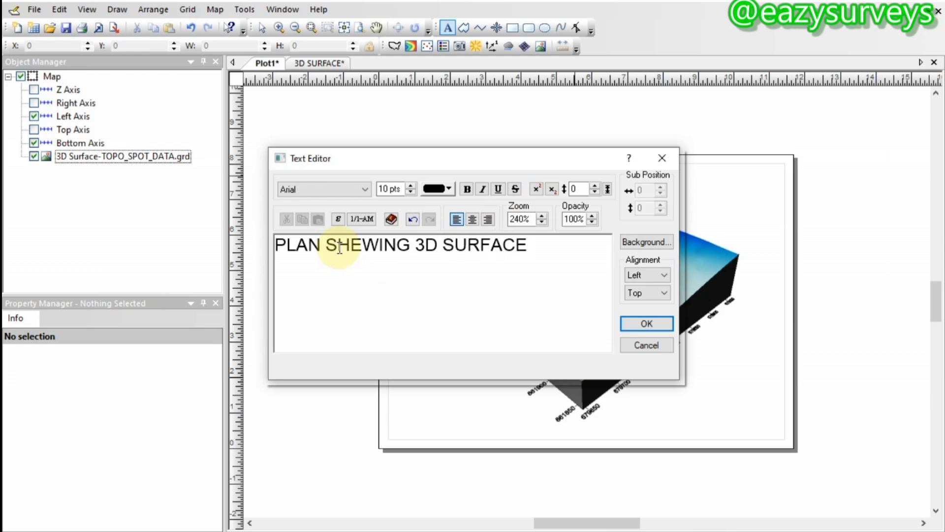
pyautogui.press('Return')
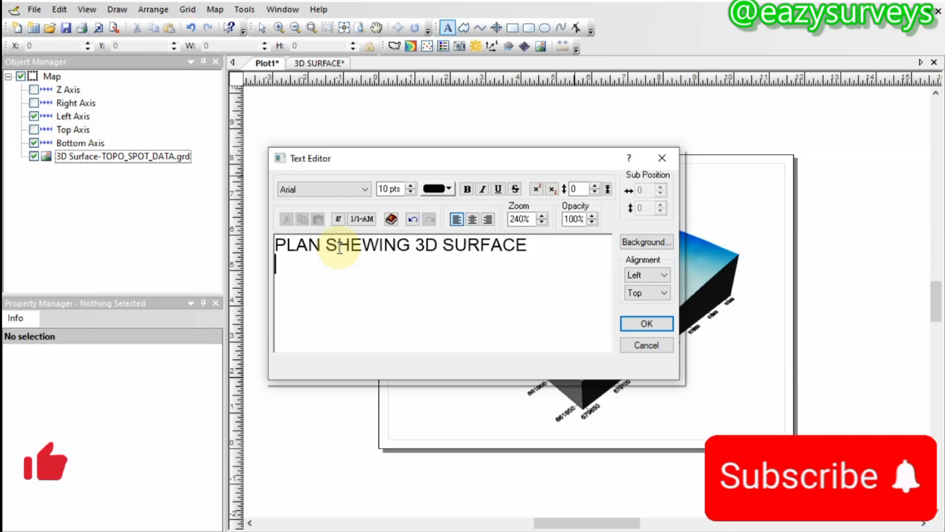
pyautogui.write('OF')
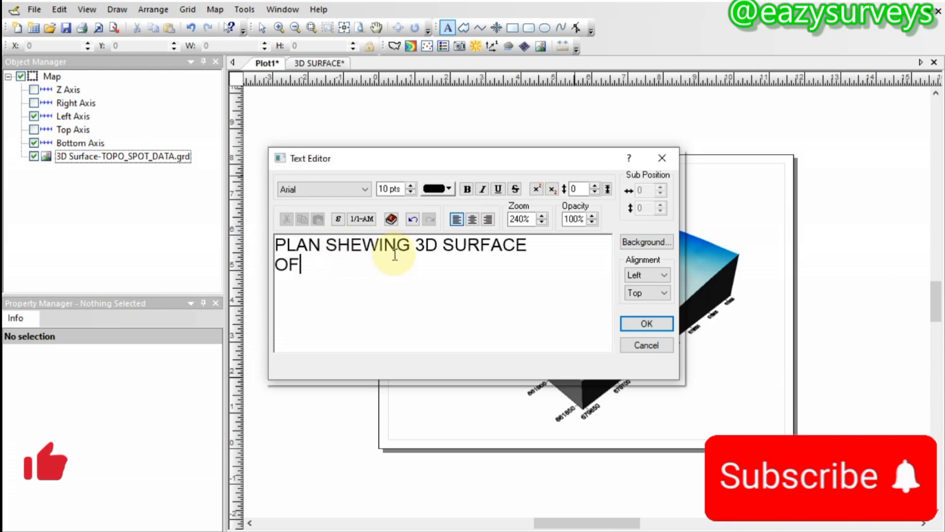
# Centre both lines of the title text and finish placing it above the 3D surface
pyautogui.moveTo(380, 276); pyautogui.dragTo(279, 244)
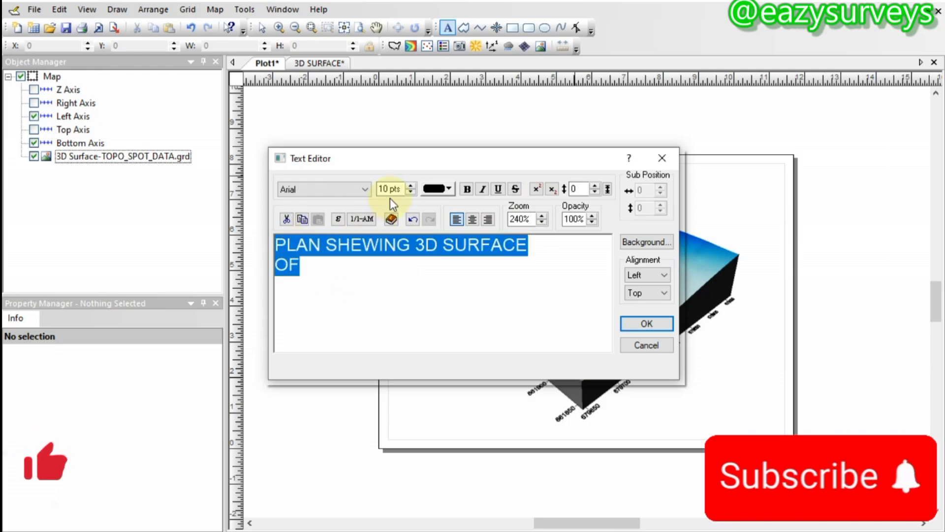
pyautogui.click(366, 188)
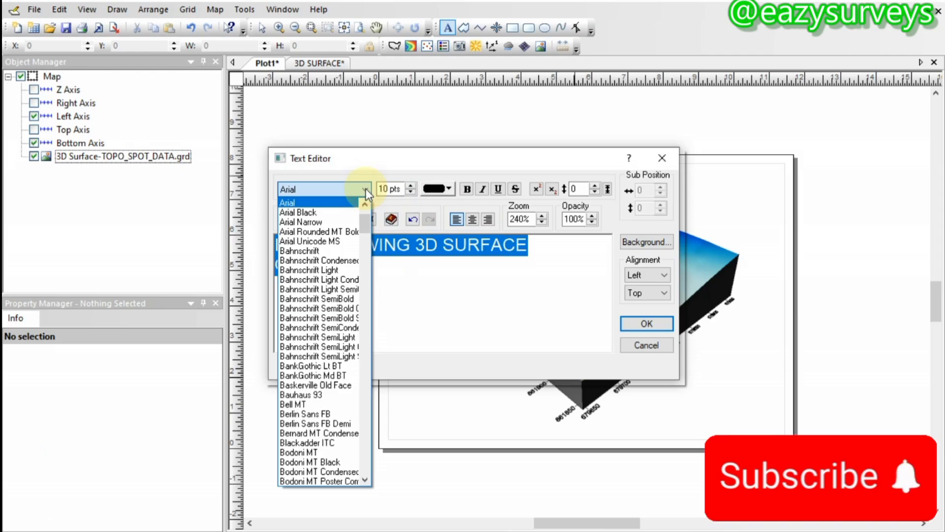
pyautogui.click(365, 188)
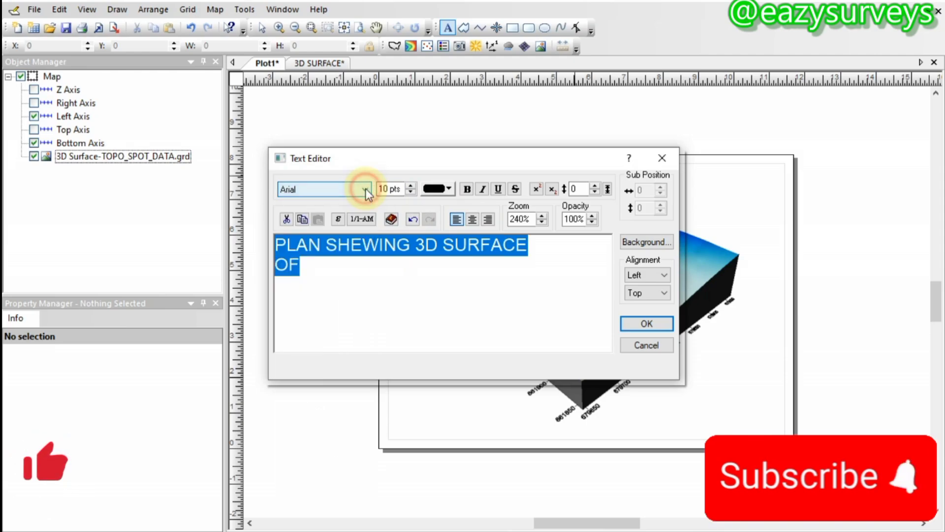
pyautogui.click(410, 188)
pyautogui.click(410, 186)
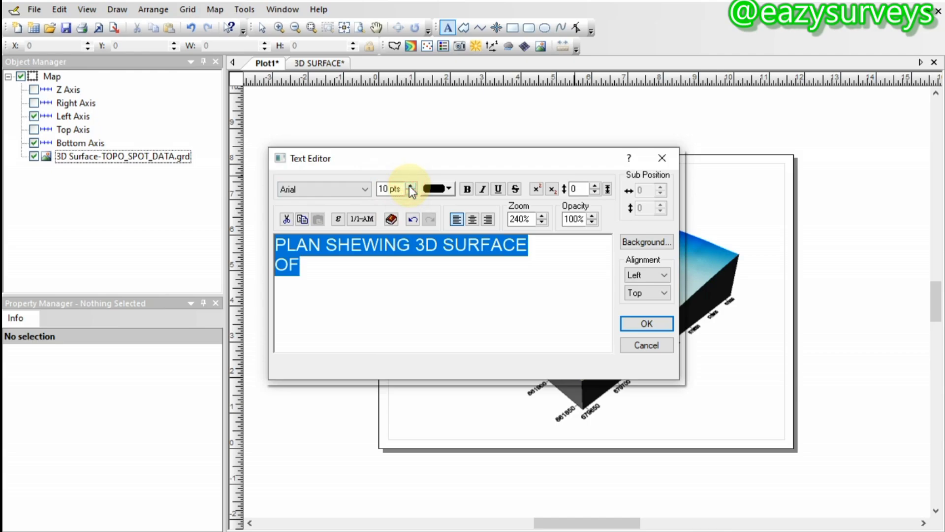
pyautogui.click(472, 219)
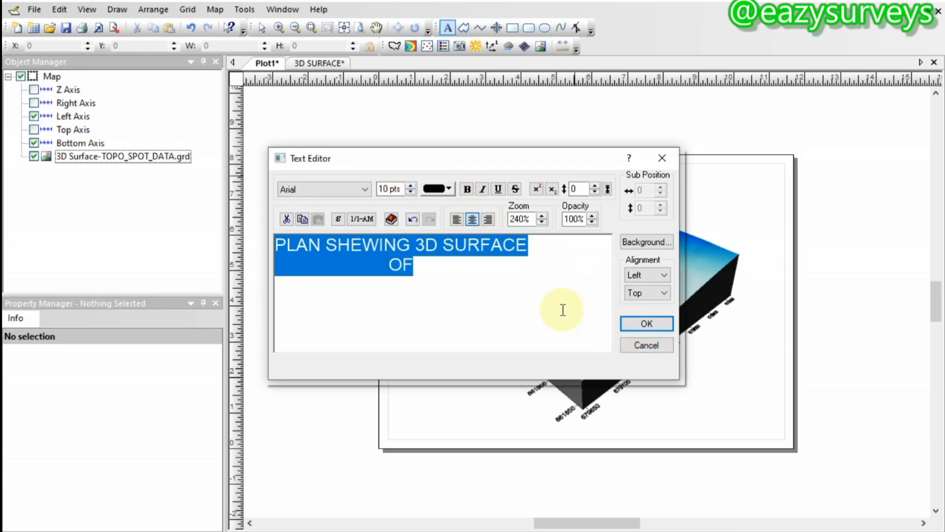
pyautogui.click(646, 323)
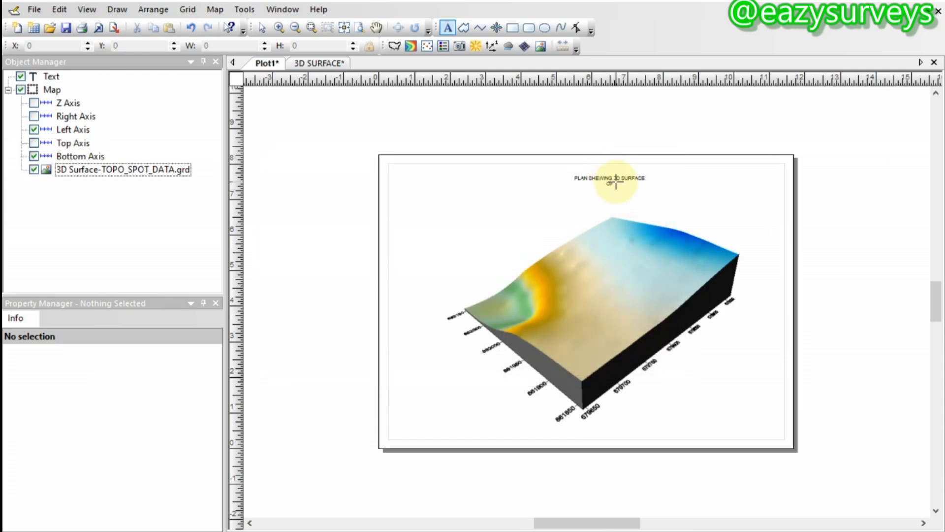
# Copy the whole formatted title block from the 3D SURFACE plot, leaving that plot unchanged
pyautogui.click(315, 63)
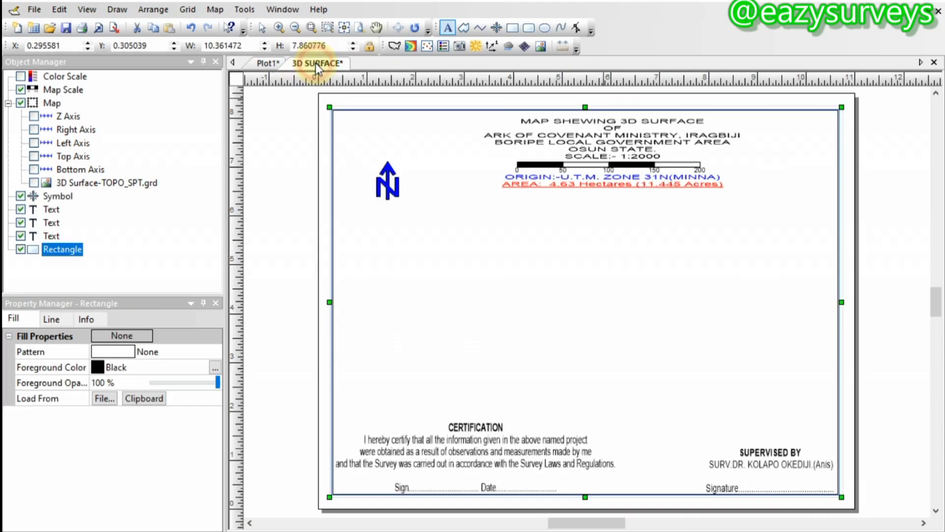
pyautogui.press('Escape')
pyautogui.doubleClick(593, 139)
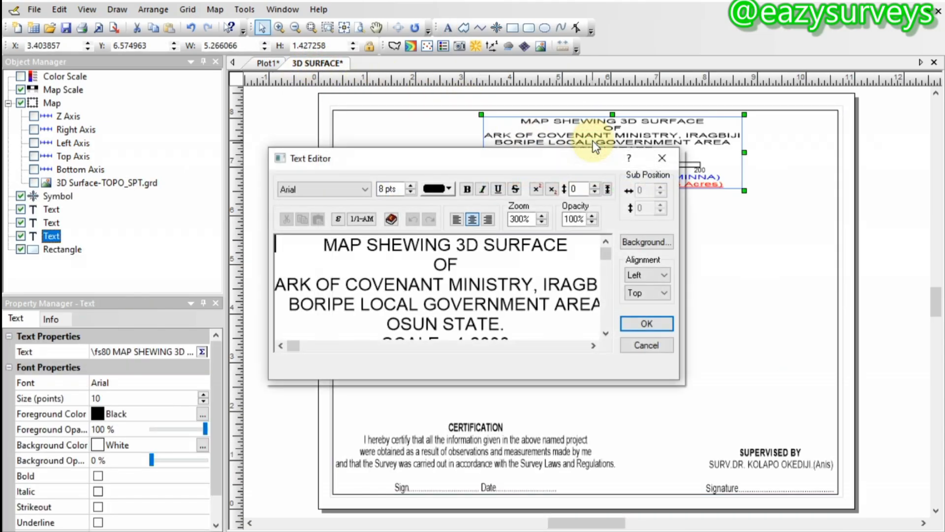
pyautogui.hotkey('ctrl', 'a')
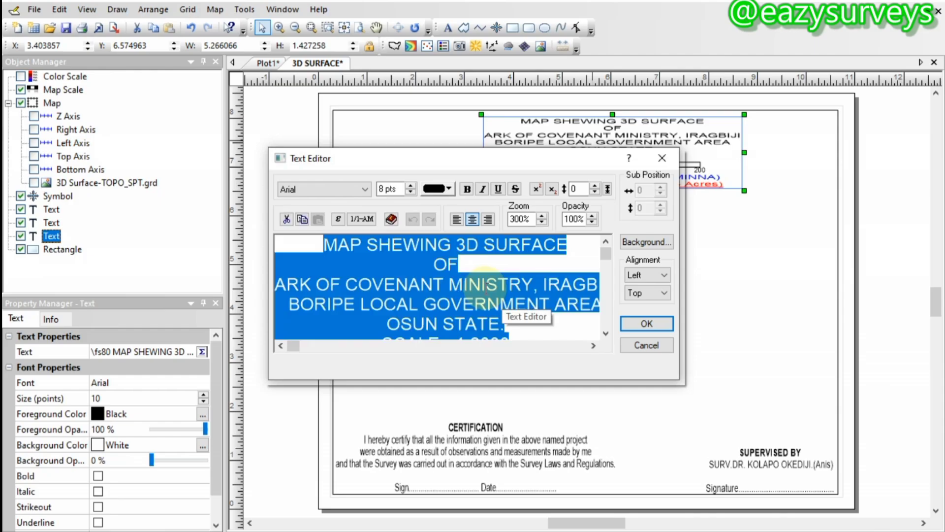
pyautogui.hotkey('ctrl', 'c')
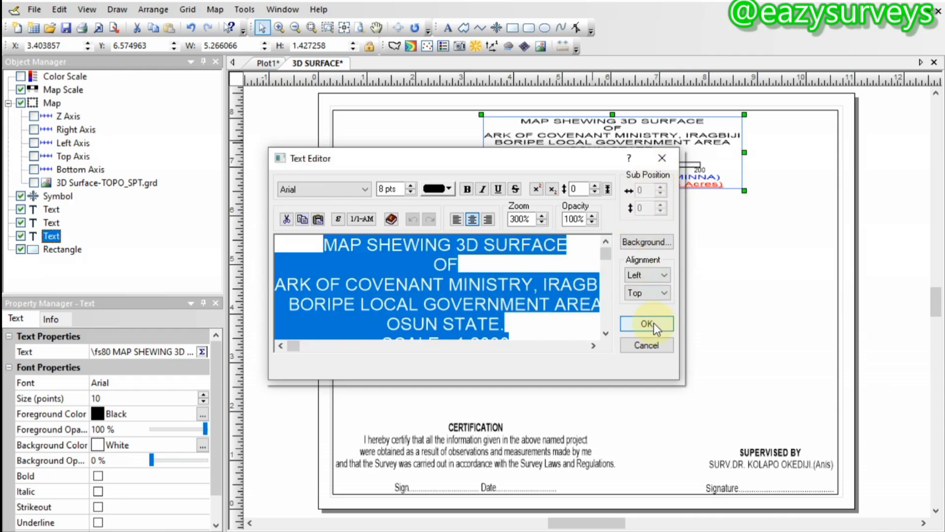
pyautogui.click(663, 162)
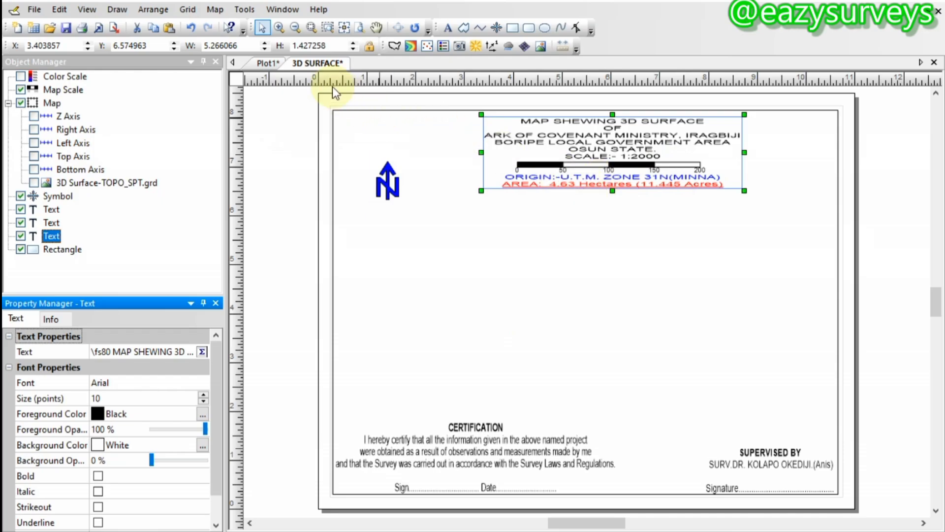
# Replace the entire title text in Plot1 with the copied title block
pyautogui.click(264, 64)
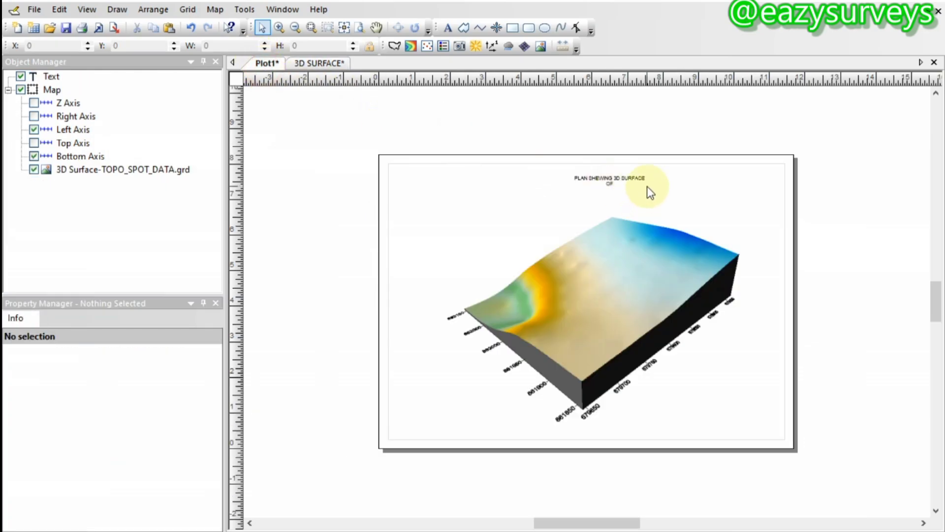
pyautogui.doubleClick(609, 178)
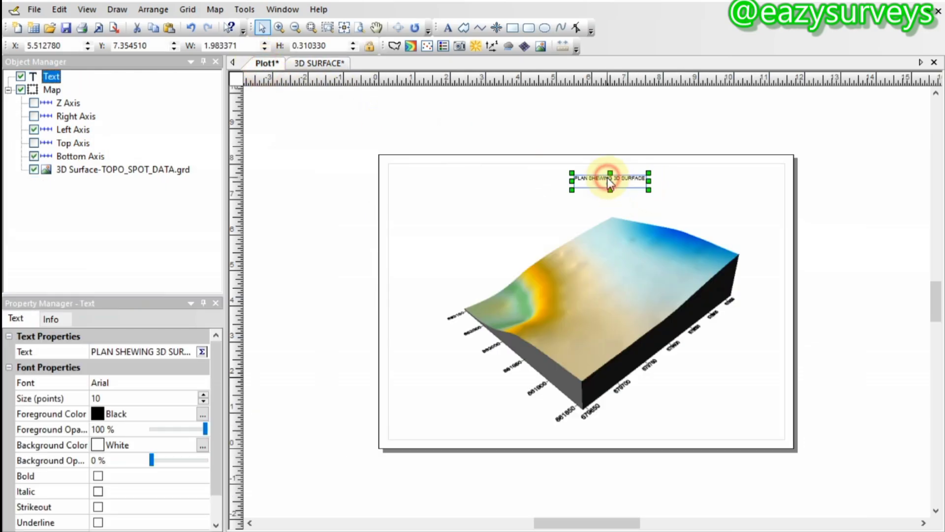
pyautogui.hotkey('ctrl', 'a')
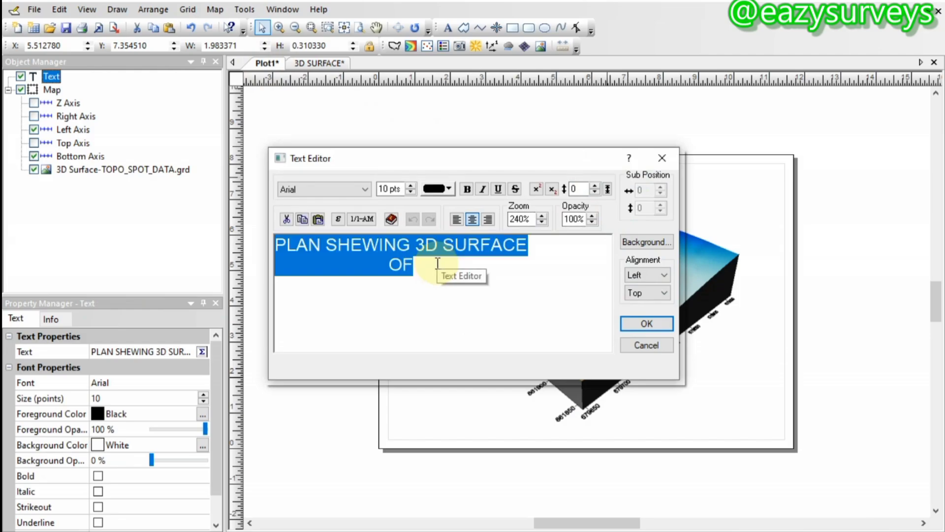
pyautogui.hotkey('ctrl', 'v')
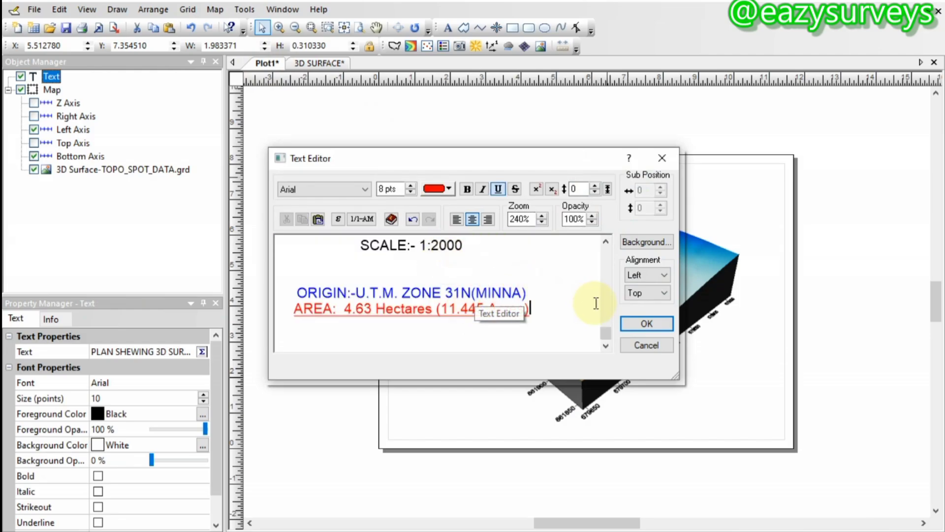
pyautogui.click(650, 323)
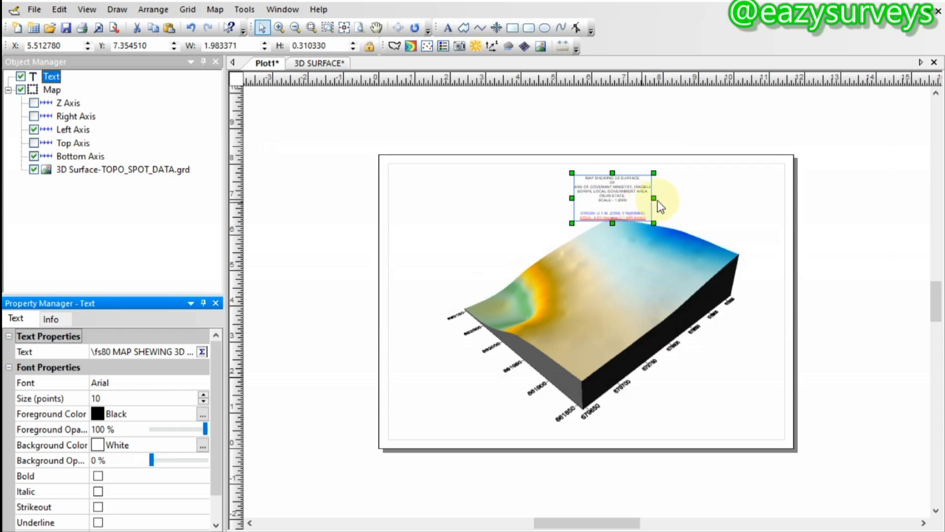
# Enlarge the title block to about 5.8 wide by 1.5 high and fit it between the page's upper margin and the surface
pyautogui.moveTo(654, 199); pyautogui.dragTo(773, 199)
pyautogui.moveTo(713, 199); pyautogui.dragTo(640, 191)
pyautogui.moveTo(600, 214); pyautogui.dragTo(604, 195)
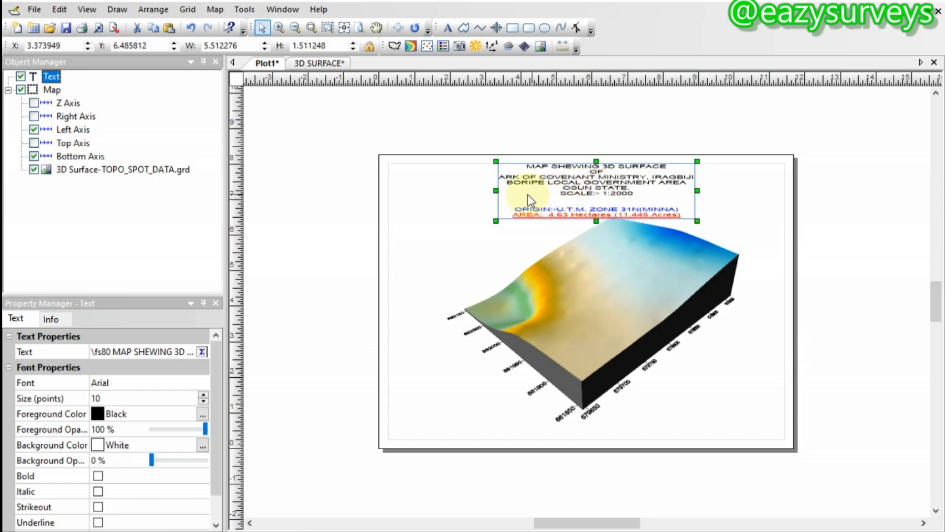
pyautogui.moveTo(497, 190); pyautogui.dragTo(485, 190)
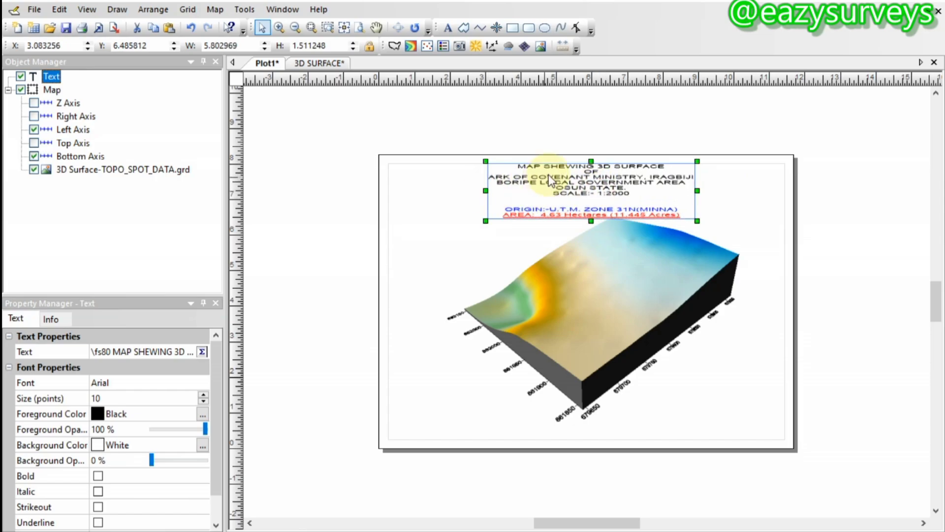
# Replace the "ARK OF COVENANT MINISTRY, IRAGBIJI" line of the title with the placeholder "XXXXXXXXXXXXXX"
pyautogui.doubleClick(551, 179)
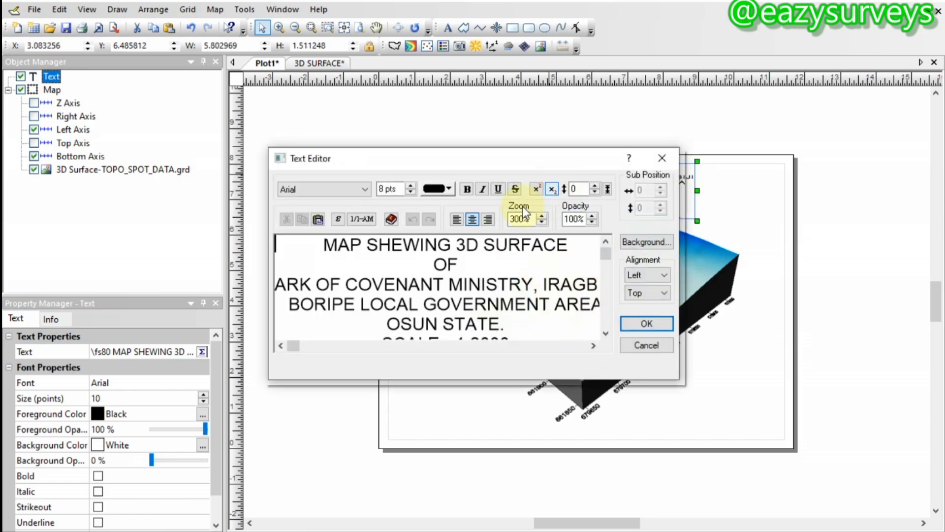
pyautogui.click(283, 285)
pyautogui.moveTo(286, 284); pyautogui.dragTo(610, 287)
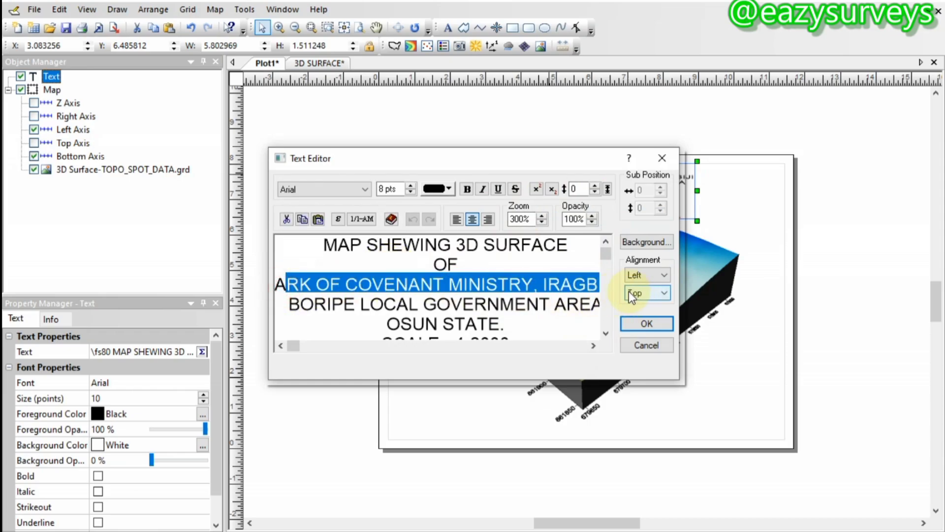
pyautogui.write('XXXXXXX')
pyautogui.moveTo(382, 284); pyautogui.dragTo(480, 287)
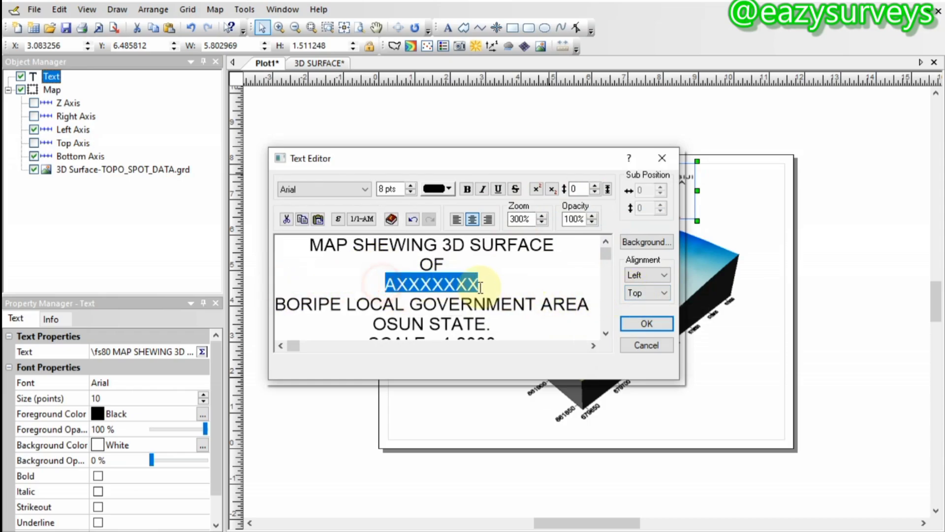
pyautogui.write('XXXXXXXXXXXXXX')
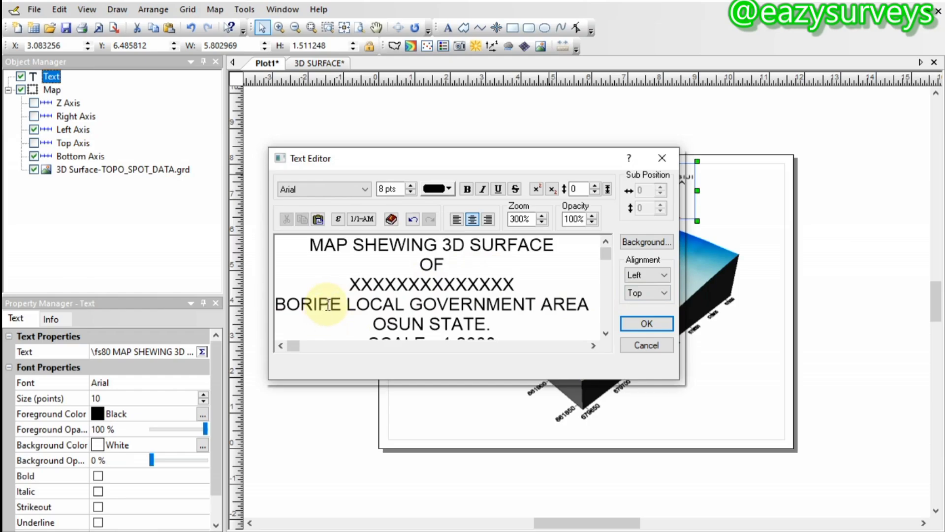
# Replace "BORIPE" in the local government area line with "XXXXXXXXXX" and apply the title edits
pyautogui.click(341, 305)
pyautogui.hotkey('shift', 'End')
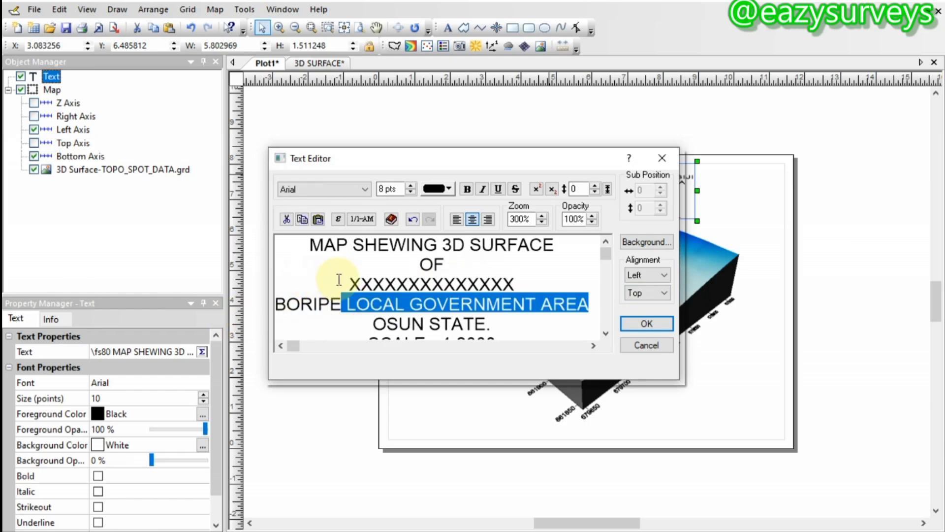
pyautogui.click(338, 302)
pyautogui.hotkey('shift', 'Home')
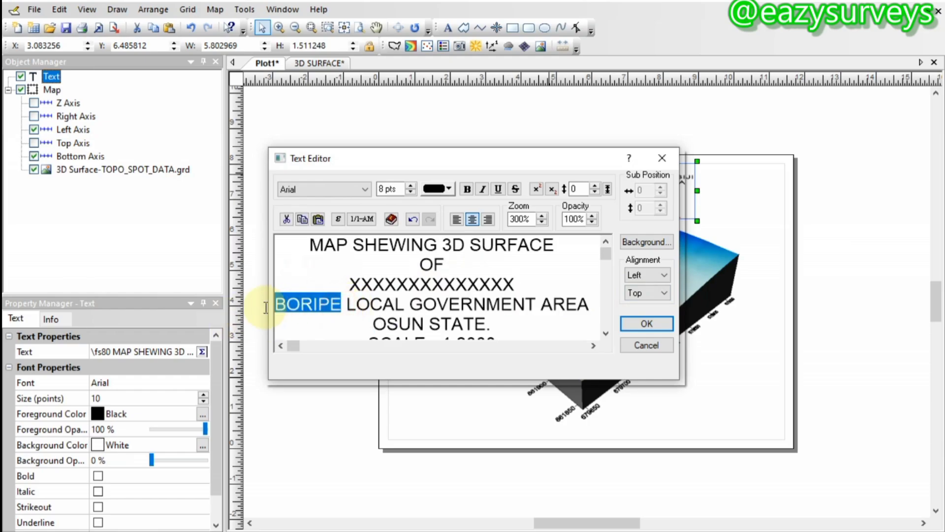
pyautogui.write('XXXXXXXXXX')
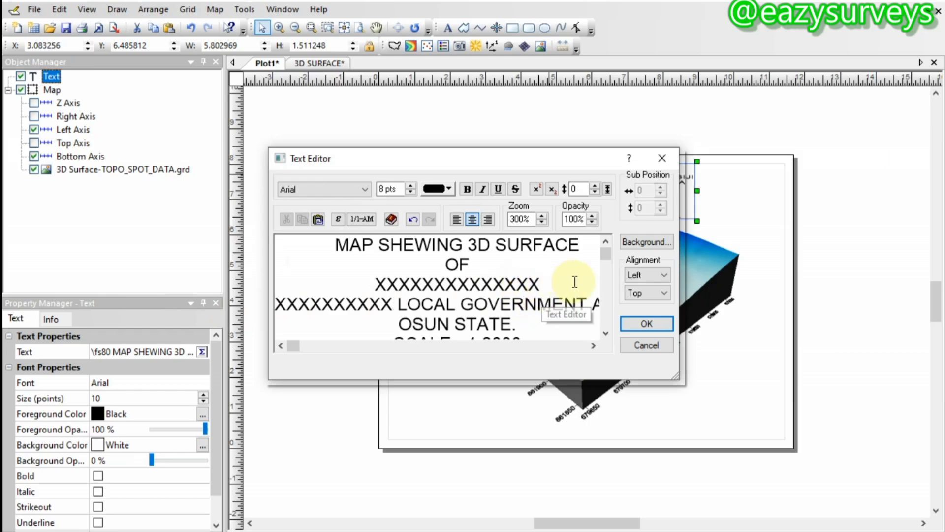
pyautogui.click(635, 322)
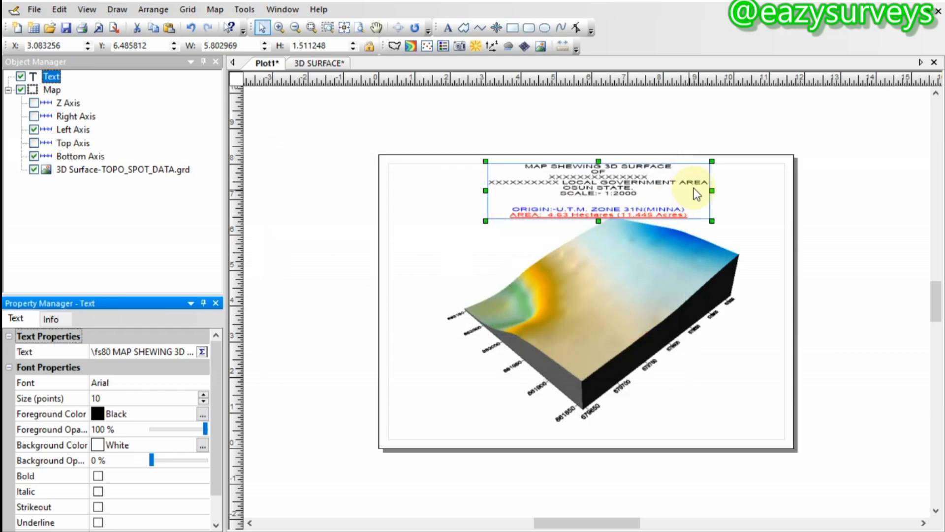
pyautogui.click(746, 202)
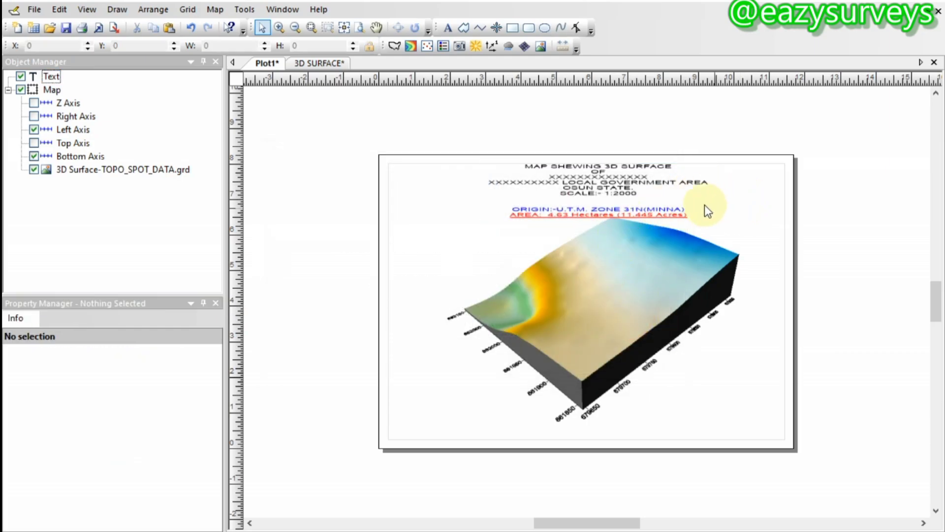
# Shrink the title block slightly to about 6.13 wide by 1.49 high
pyautogui.scroll(1, 577, 190)
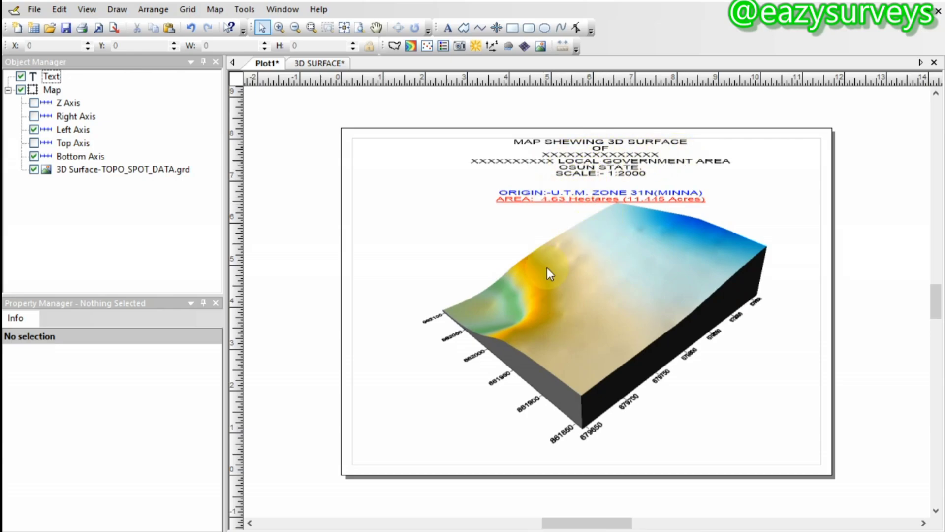
pyautogui.click(587, 170)
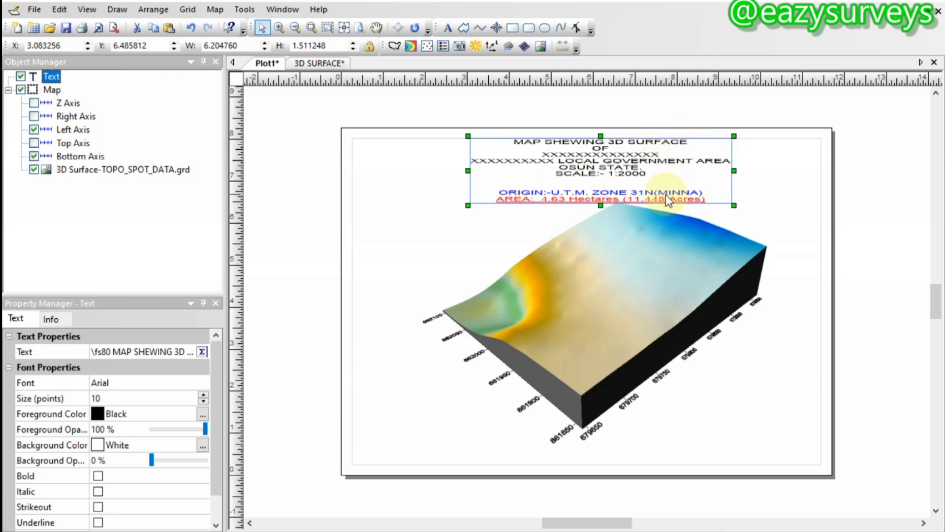
pyautogui.moveTo(734, 134); pyautogui.dragTo(731, 136)
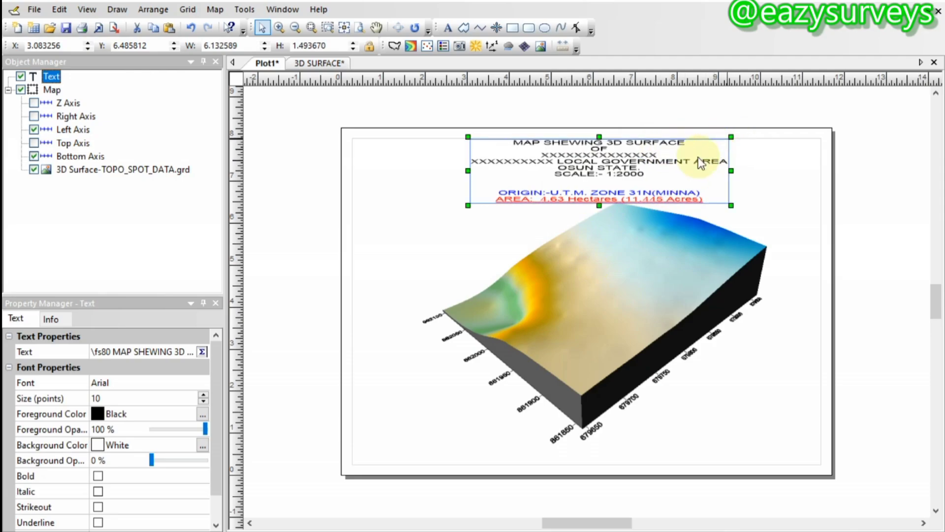
# Move the 3D surface map slightly down, to Y about 0.55, to separate it from the title block
pyautogui.click(626, 268)
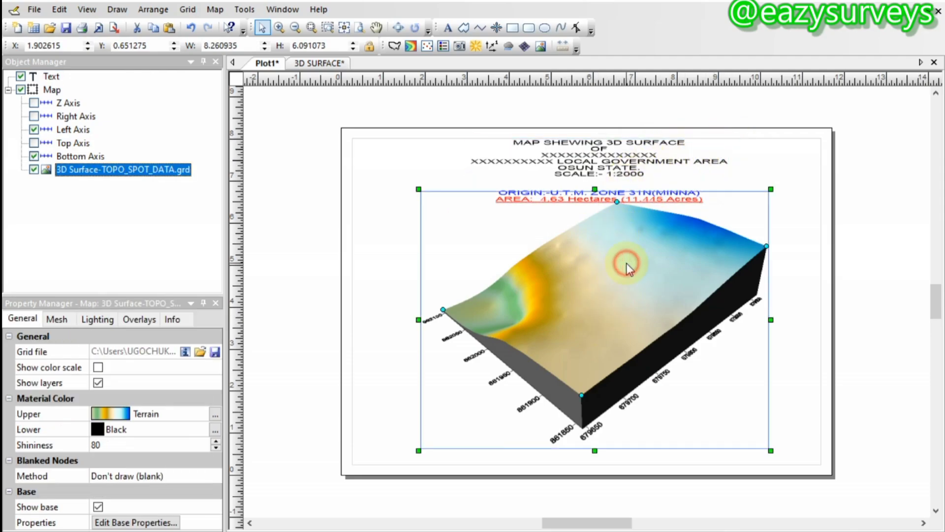
pyautogui.click(725, 154)
pyautogui.click(429, 230)
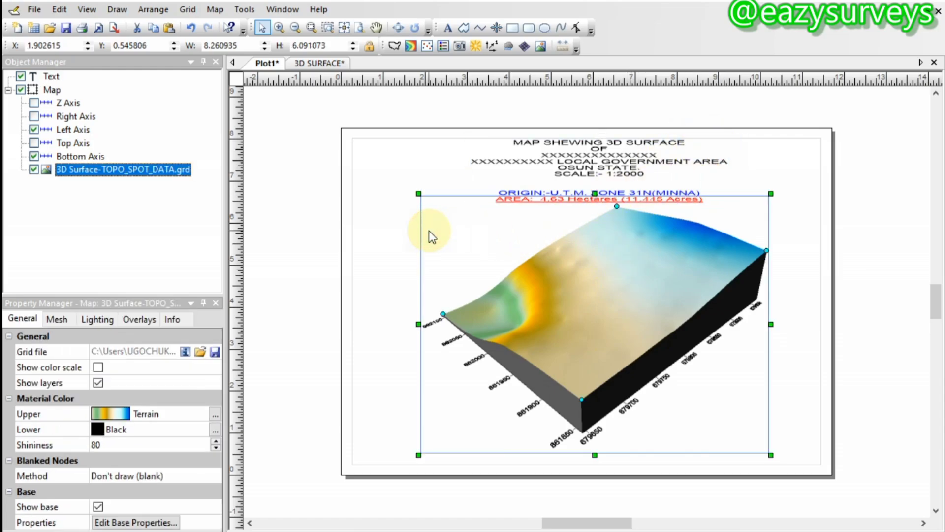
pyautogui.click(429, 231)
pyautogui.click(614, 283)
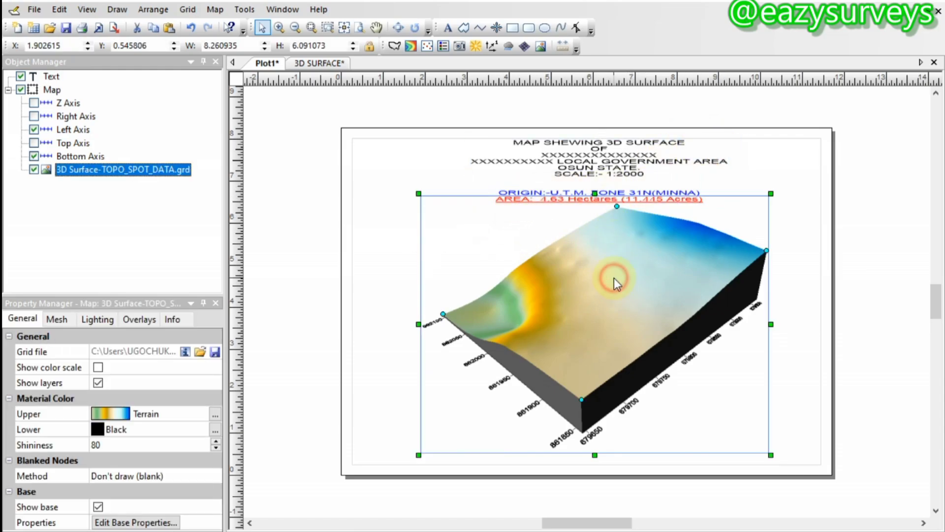
pyautogui.click(381, 199)
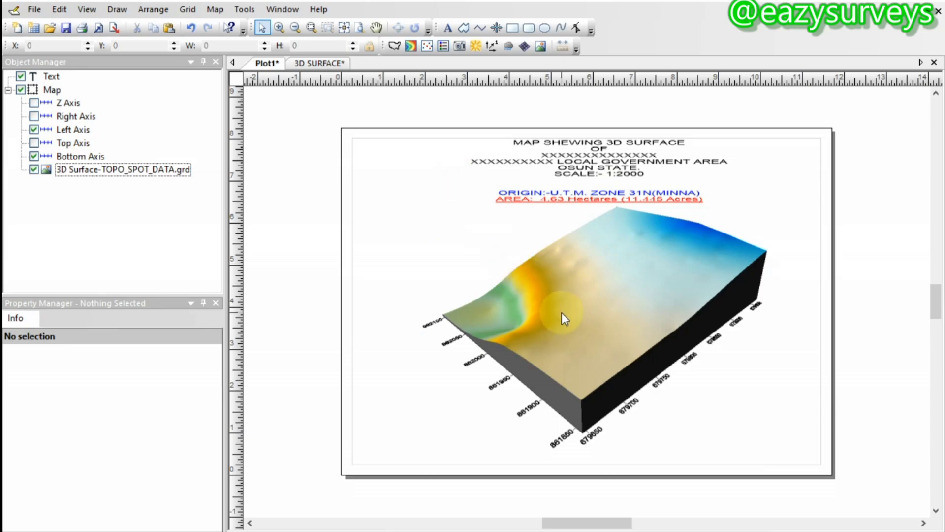
# Add a scale bar to the 3D surface map
pyautogui.click(577, 312)
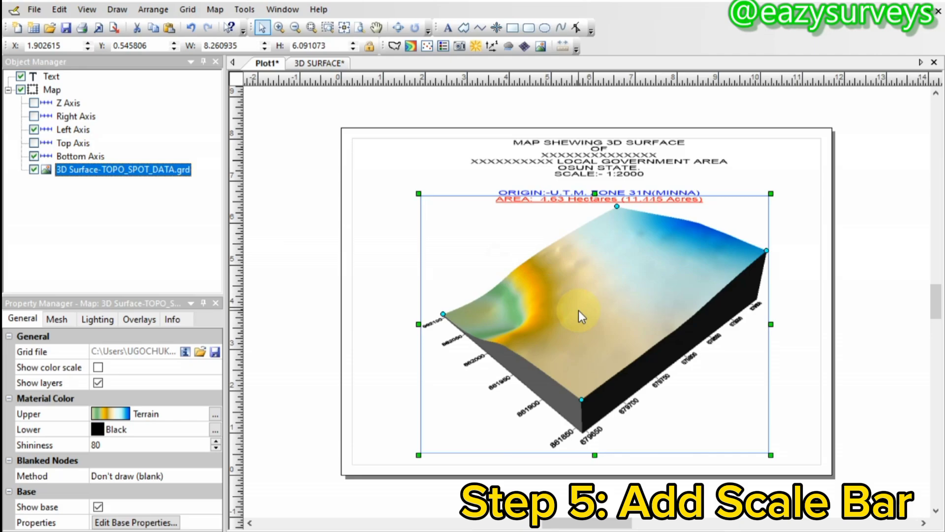
pyautogui.rightClick(580, 310)
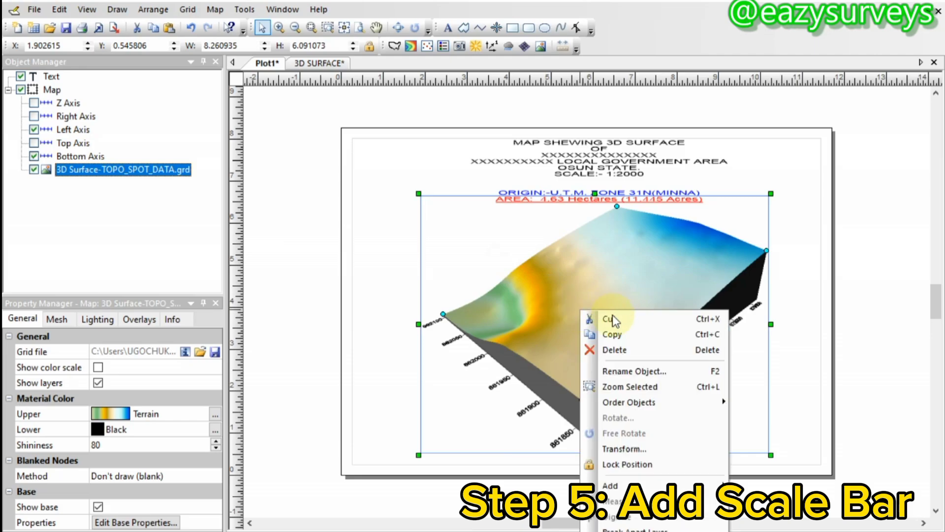
pyautogui.moveTo(653, 492)
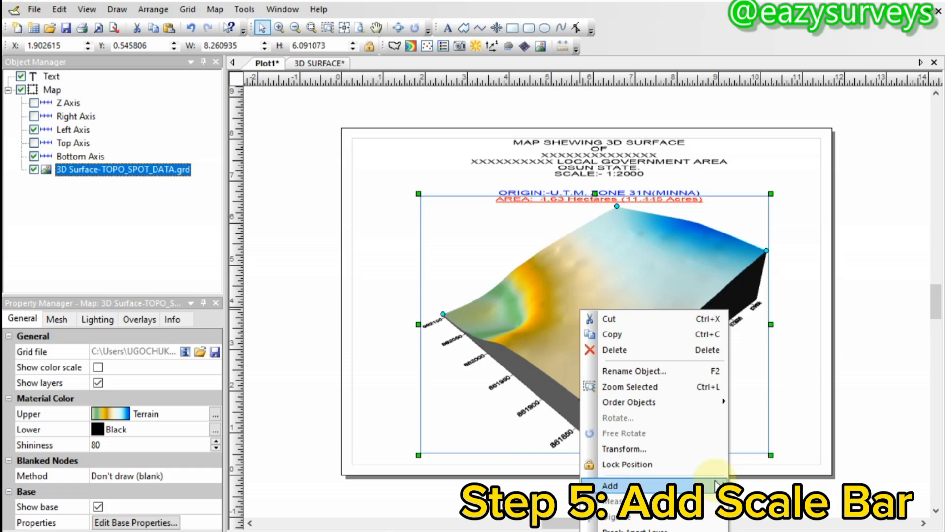
pyautogui.moveTo(716, 485)
pyautogui.click(832, 466)
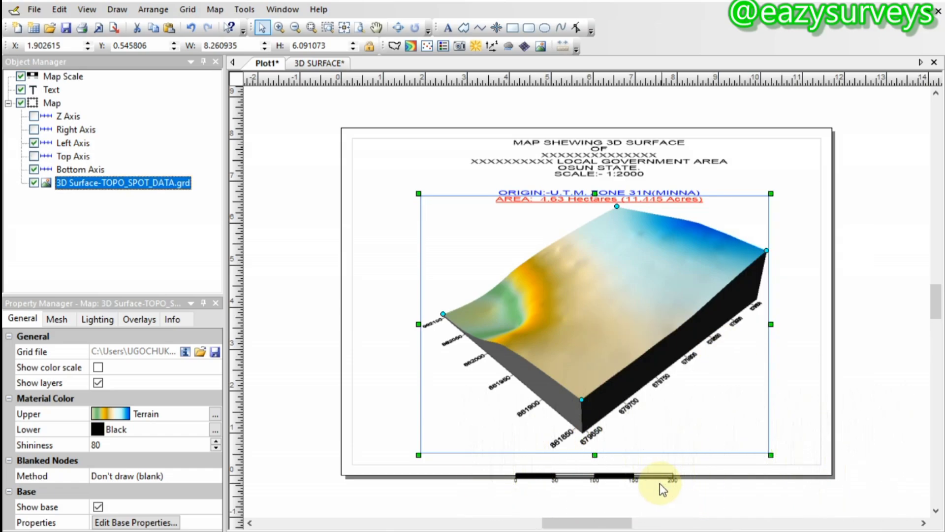
# Move the scale bar into the title block, between the SCALE:- 1:2000 line and the ORIGIN line, at Y about 6.84
pyautogui.moveTo(628, 478); pyautogui.dragTo(665, 157)
pyautogui.click(563, 239)
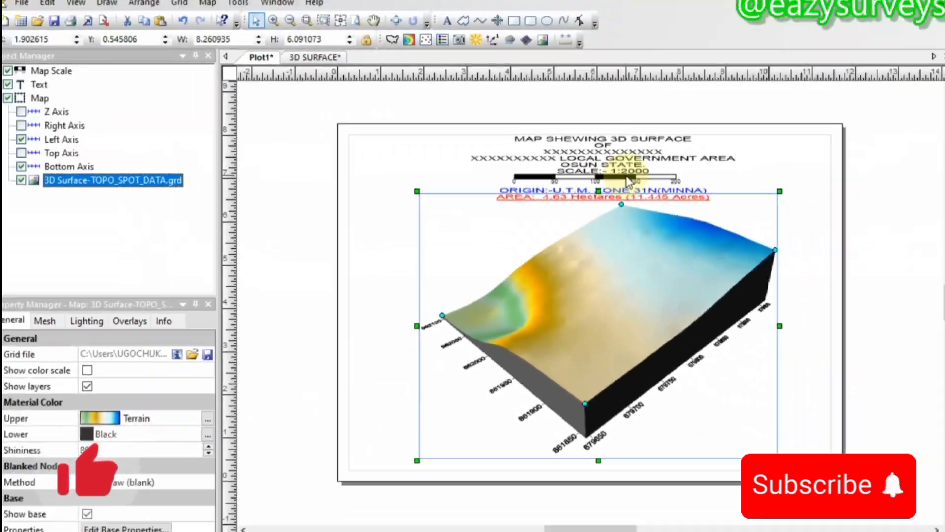
pyautogui.click(629, 180)
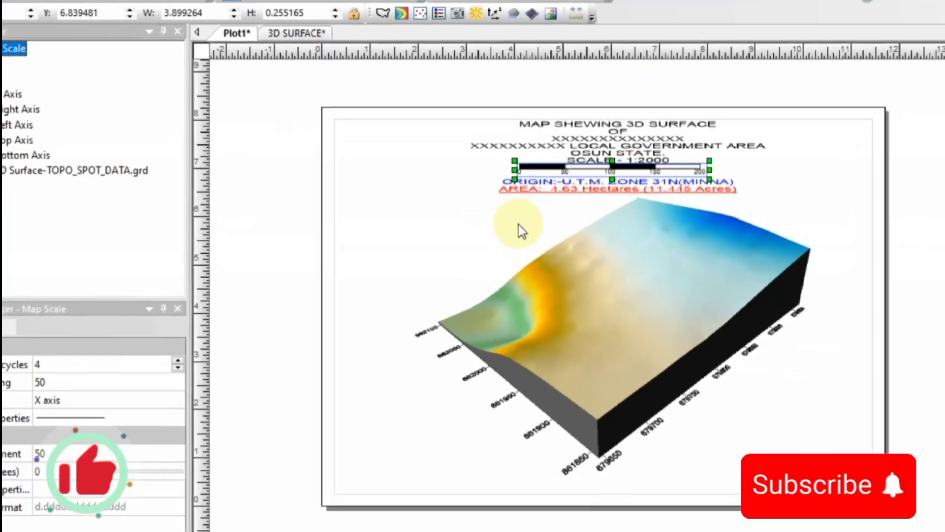
pyautogui.click(446, 248)
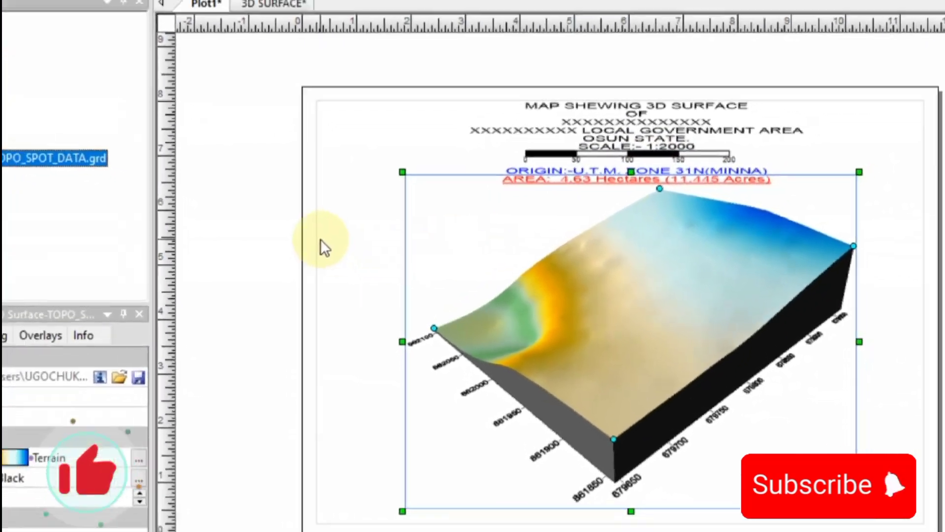
pyautogui.click(324, 244)
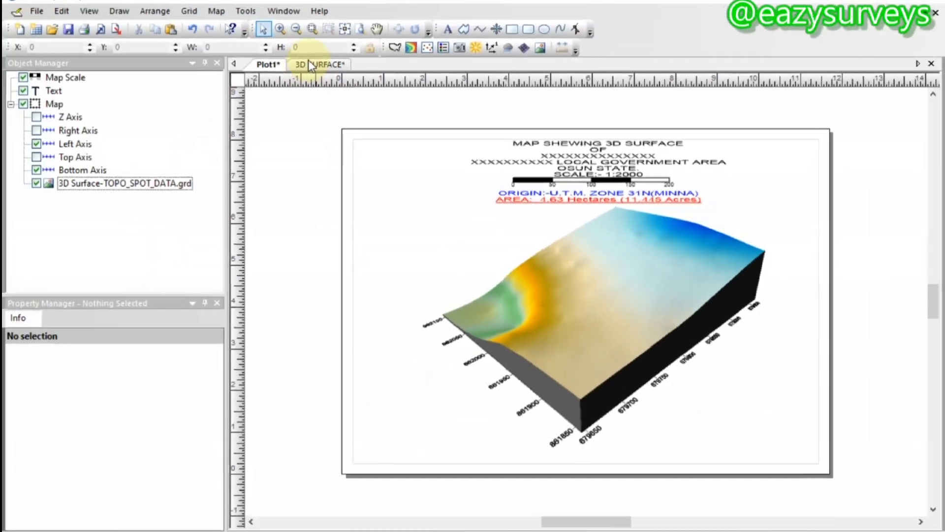
# Copy the full CERTIFICATION text from the 3D SURFACE plot without changing it
pyautogui.click(315, 62)
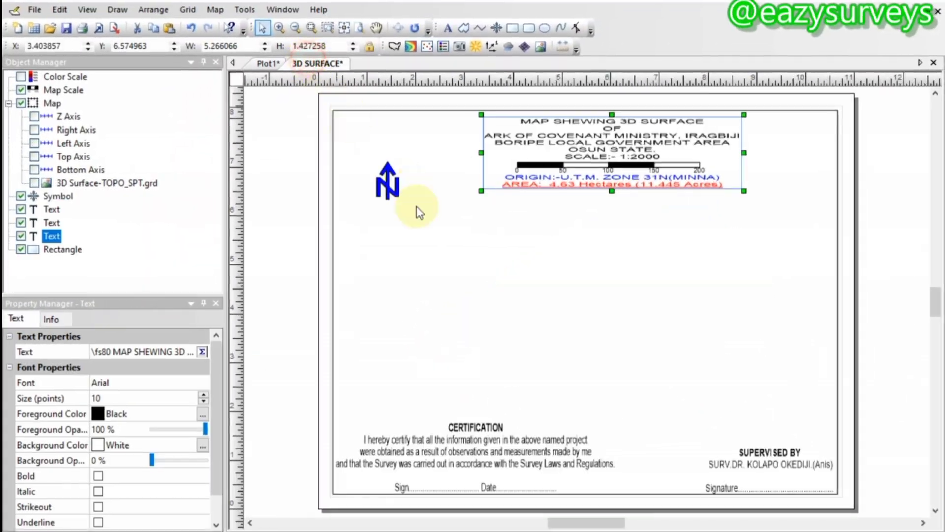
pyautogui.doubleClick(478, 455)
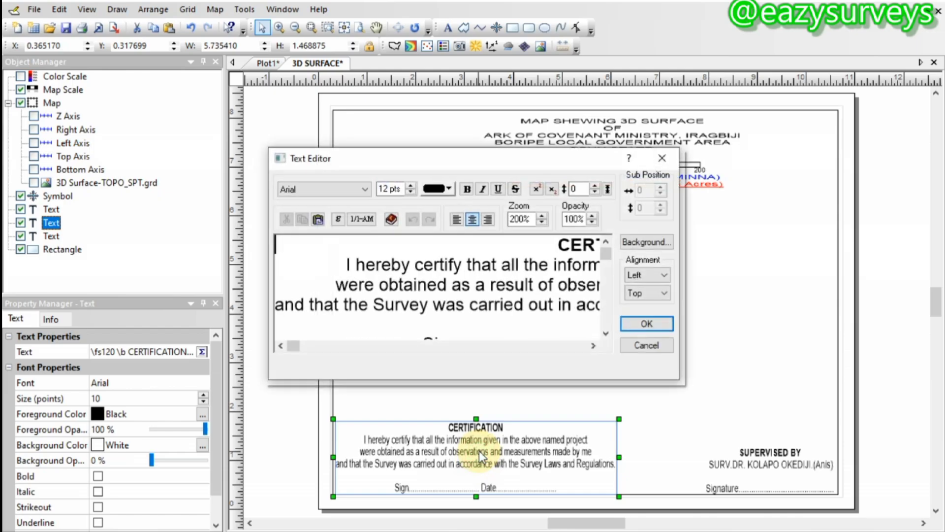
pyautogui.hotkey('ctrl', 'a')
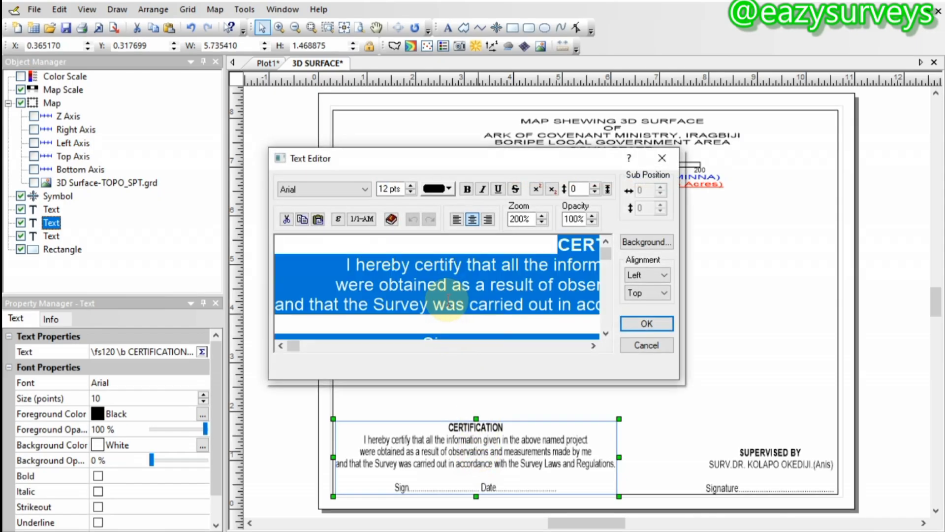
pyautogui.click(669, 159)
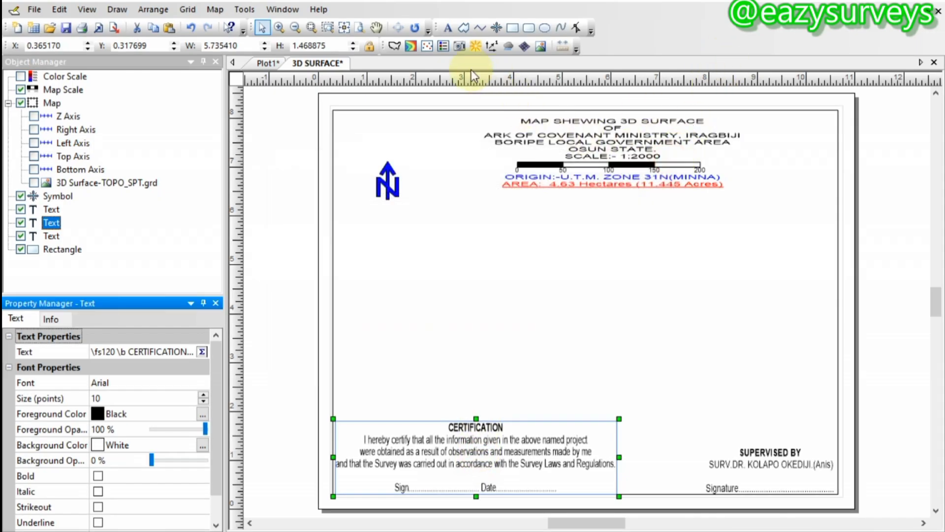
# Paste the copied CERTIFICATION text into Plot1 as a new text block near the page's lower-left corner
pyautogui.click(263, 63)
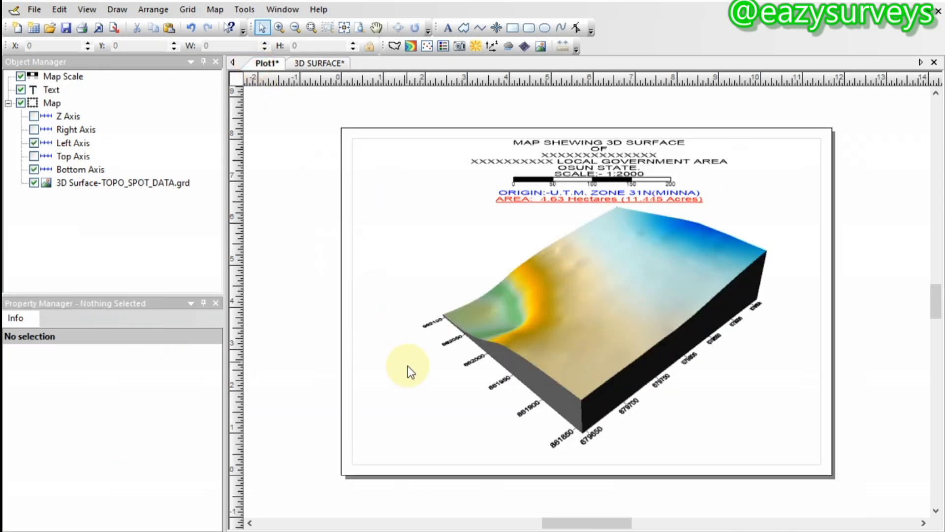
pyautogui.click(118, 9)
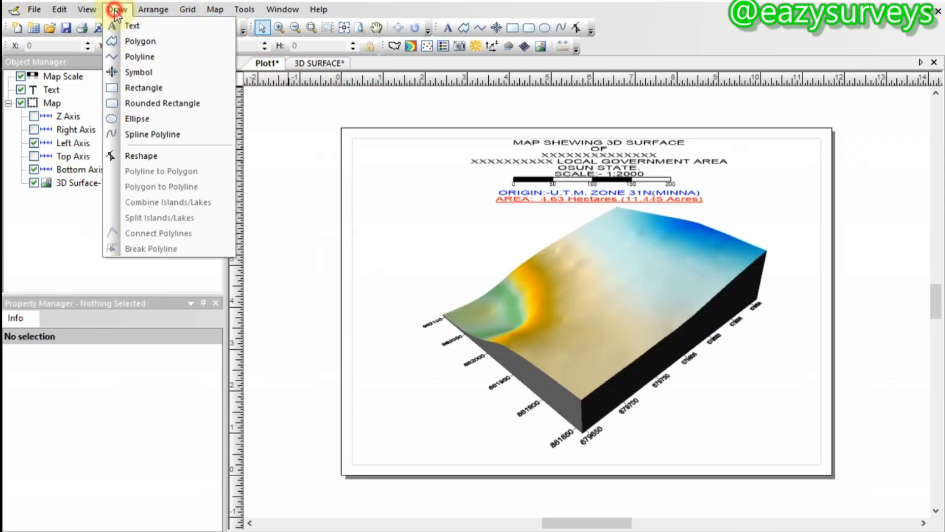
pyautogui.click(132, 25)
pyautogui.click(377, 426)
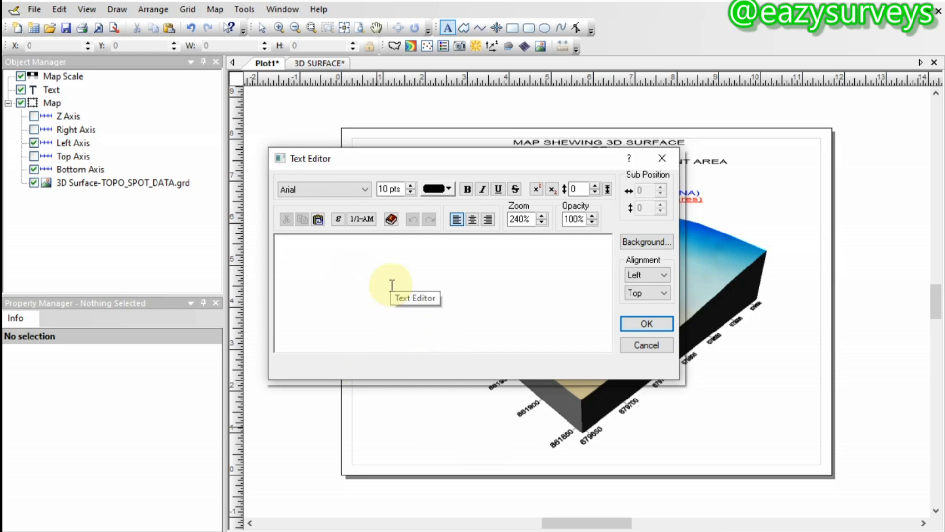
pyautogui.hotkey('ctrl', 'v')
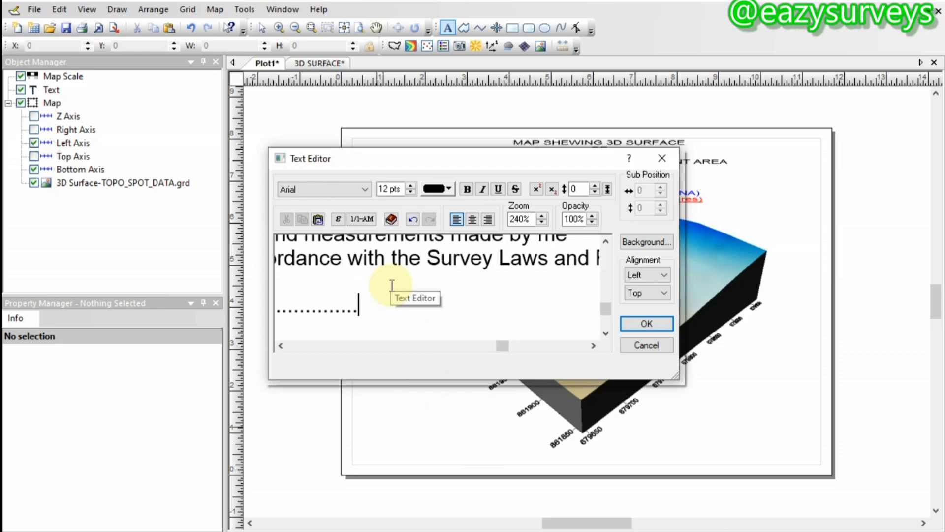
pyautogui.click(632, 323)
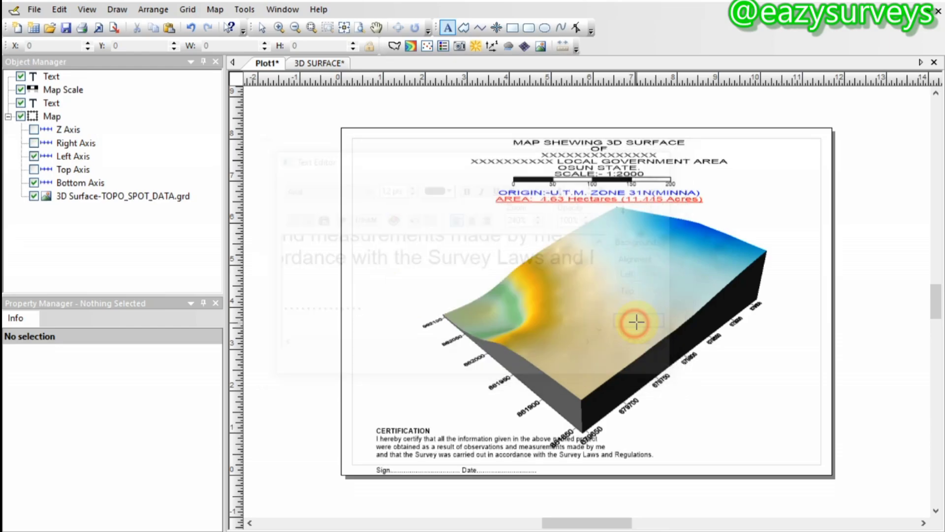
pyautogui.press('Escape')
# Centre-align all lines of the CERTIFICATION text and fit the block, slightly reduced, into the page's lower-left corner
pyautogui.click(483, 452)
pyautogui.doubleClick(482, 452)
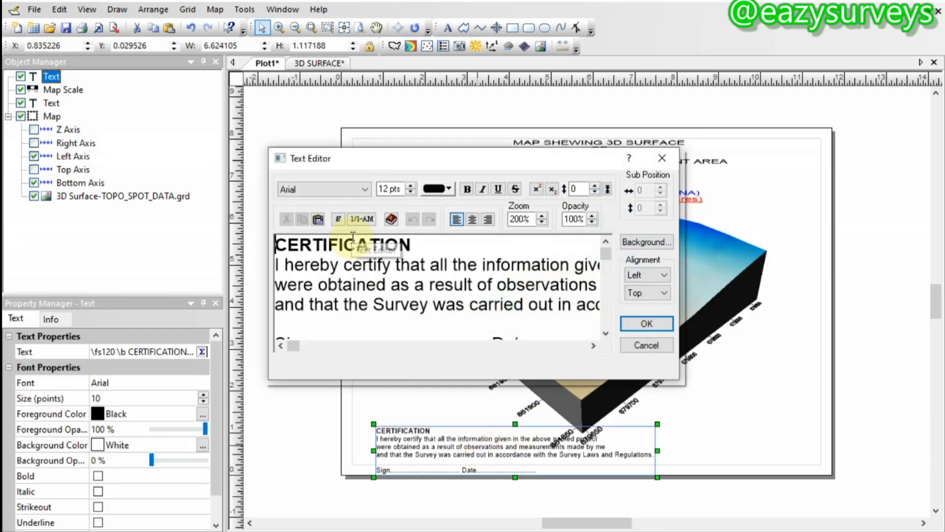
pyautogui.hotkey('ctrl', 'a')
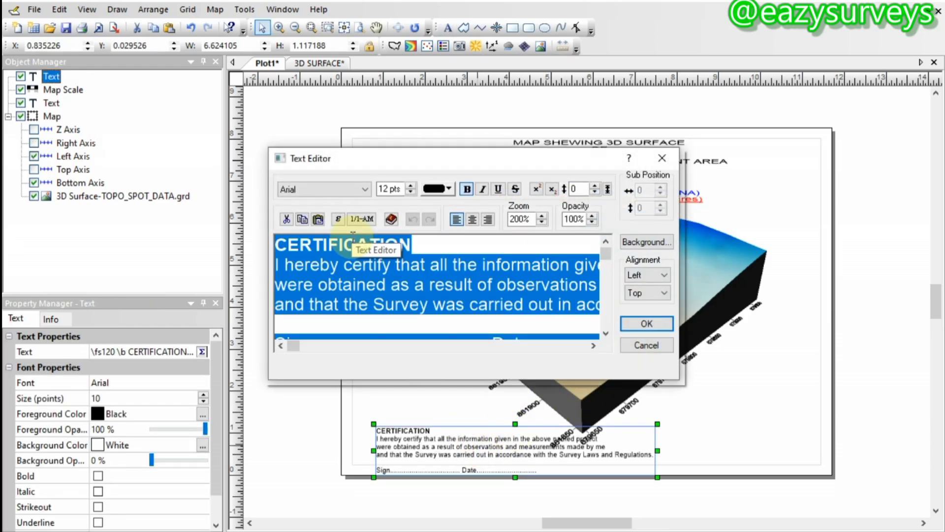
pyautogui.click(474, 219)
pyautogui.click(636, 324)
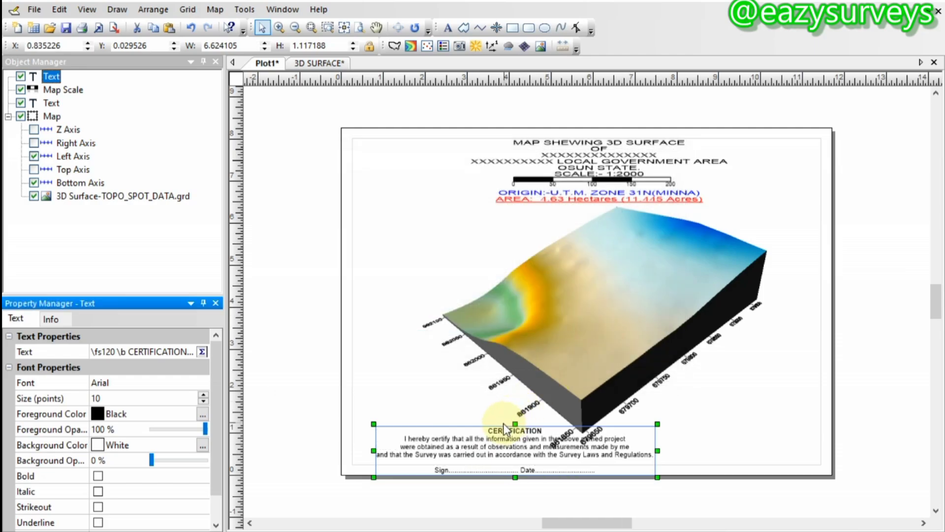
pyautogui.moveTo(500, 434); pyautogui.dragTo(469, 431)
pyautogui.moveTo(625, 422); pyautogui.dragTo(569, 431)
# Shrink the 3D surface map to about 7.52 wide by 5.55 high and place it clear of the title and certification, at Y about 0.93
pyautogui.click(616, 353)
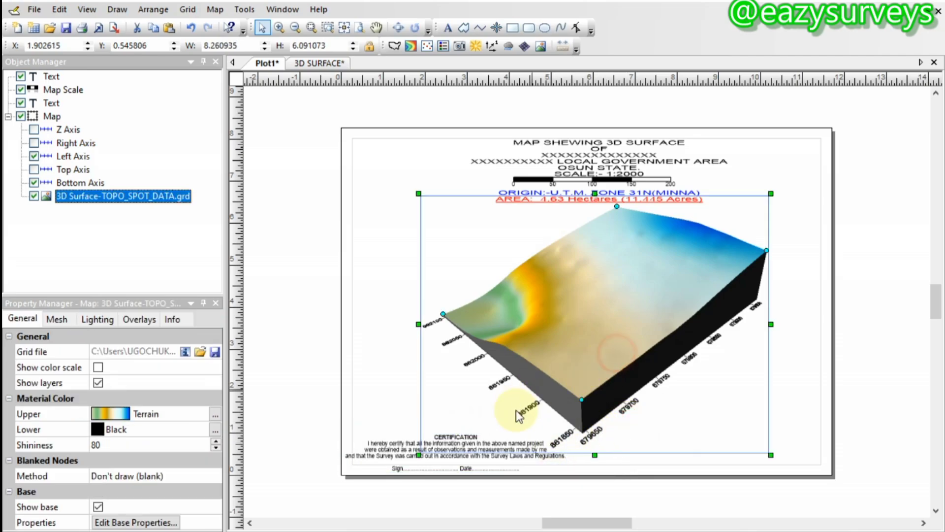
pyautogui.moveTo(422, 450); pyautogui.dragTo(432, 442)
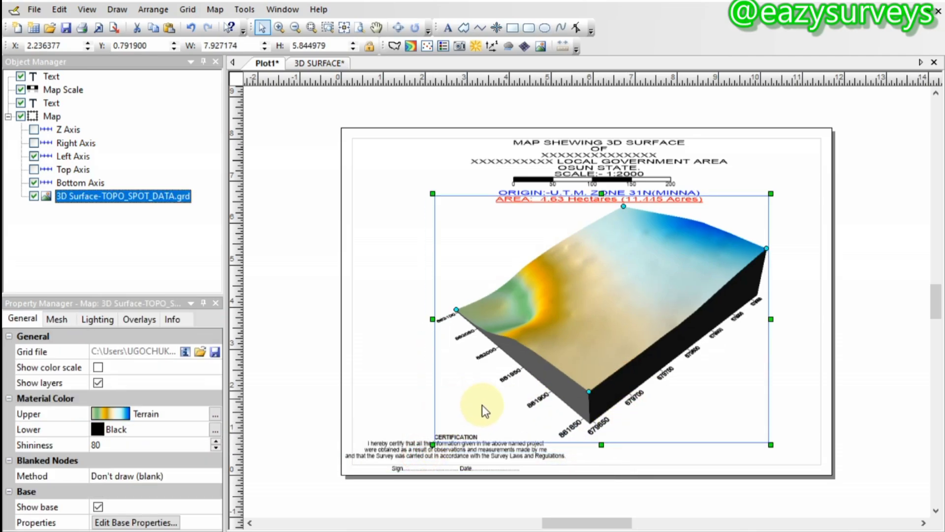
pyautogui.moveTo(770, 194); pyautogui.dragTo(754, 206)
pyautogui.moveTo(647, 301); pyautogui.dragTo(648, 296)
pyautogui.click(394, 337)
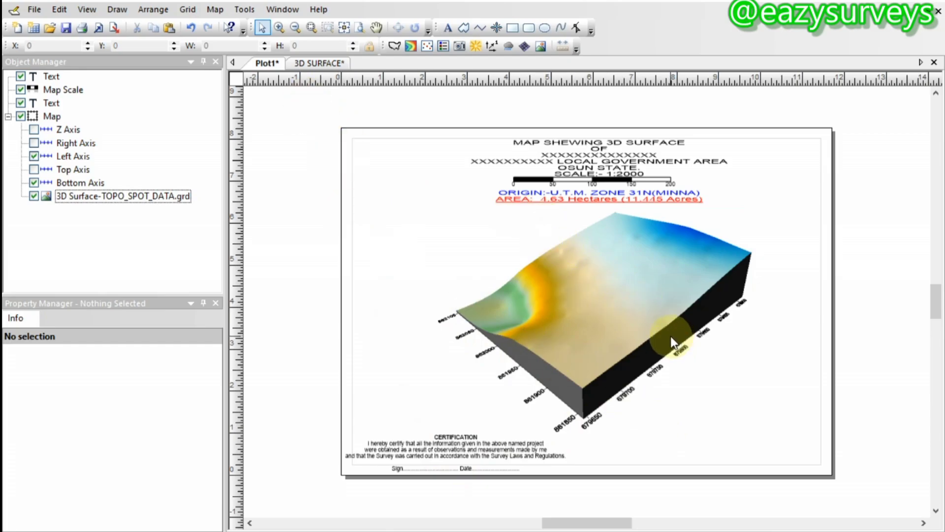
pyautogui.click(648, 275)
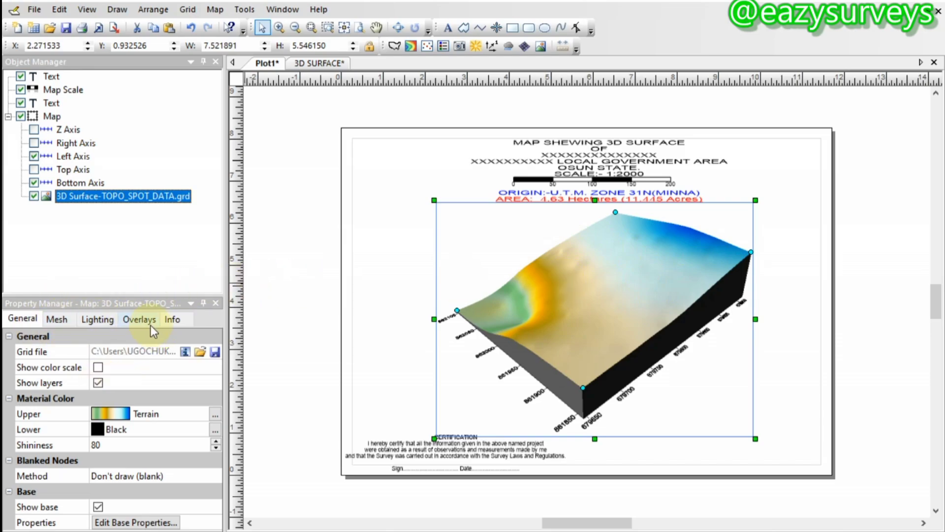
pyautogui.rightClick(624, 261)
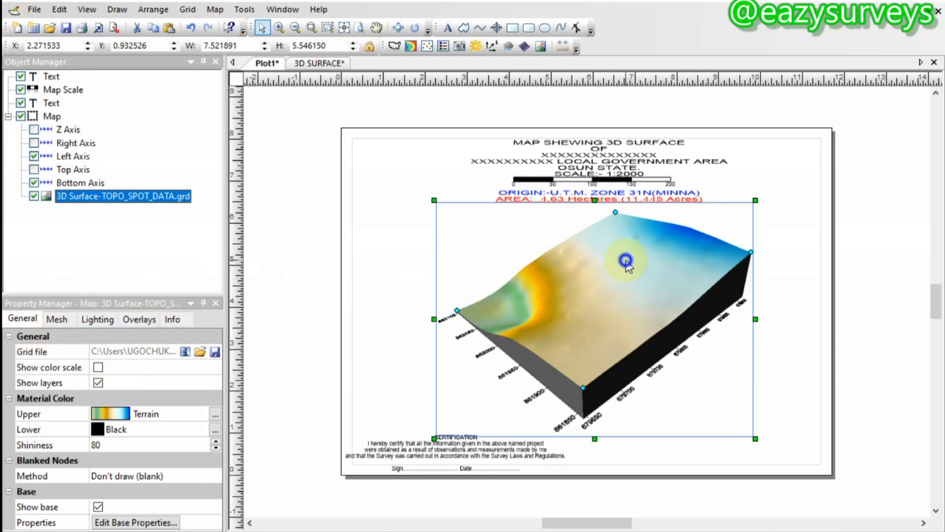
pyautogui.click(571, 291)
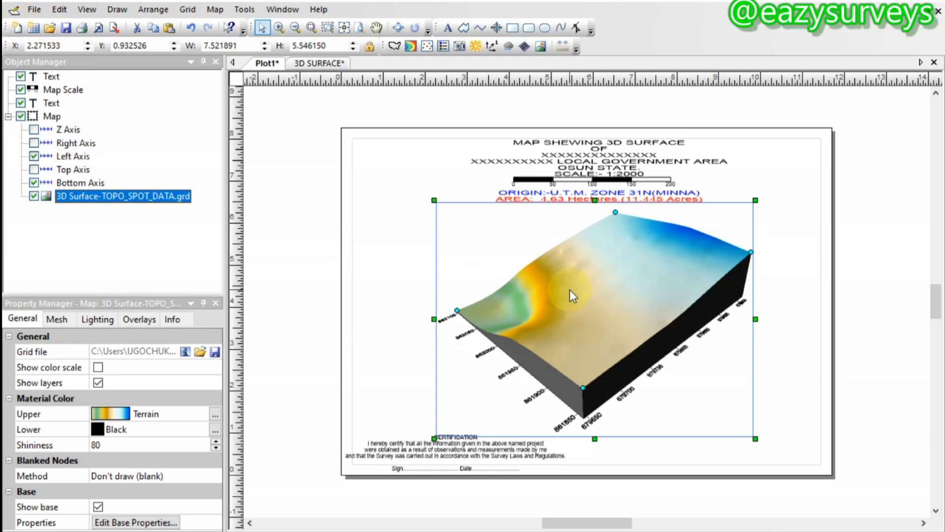
pyautogui.click(409, 225)
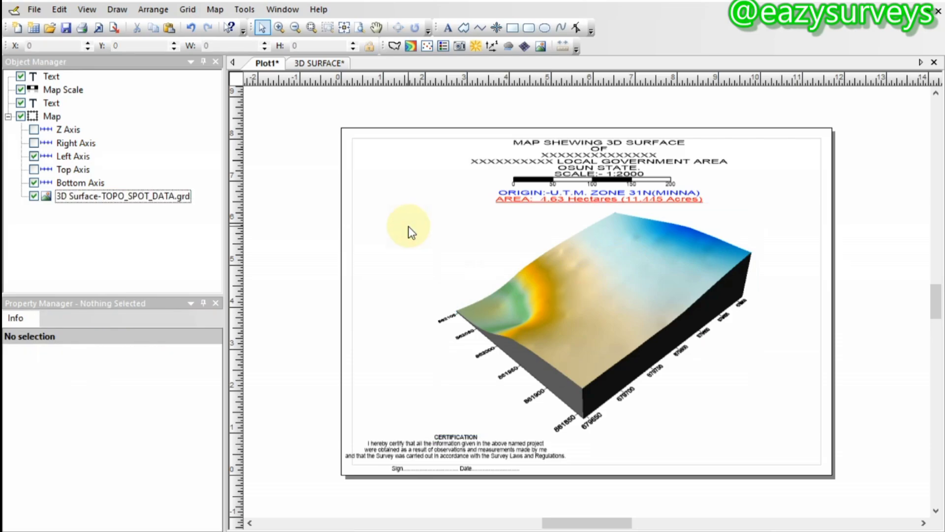
# Show the color scale for the 3D surface map
pyautogui.click(583, 282)
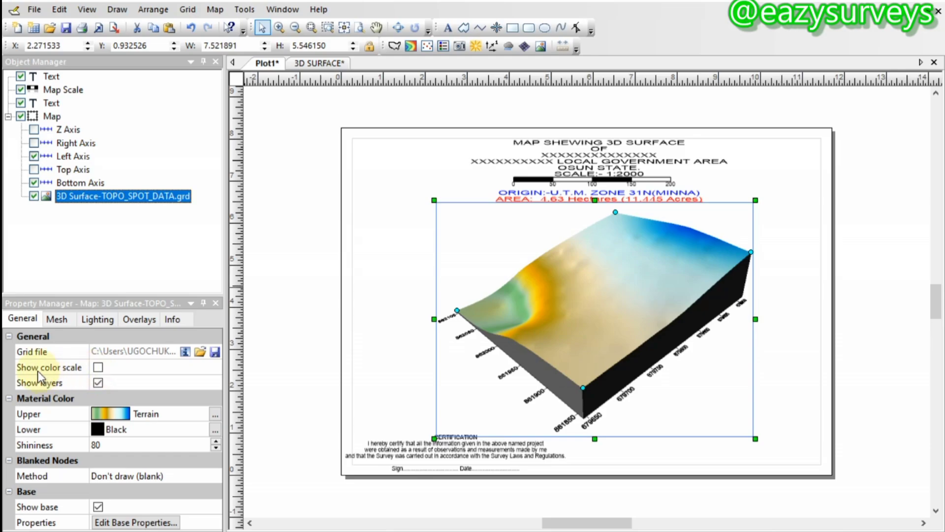
pyautogui.click(98, 367)
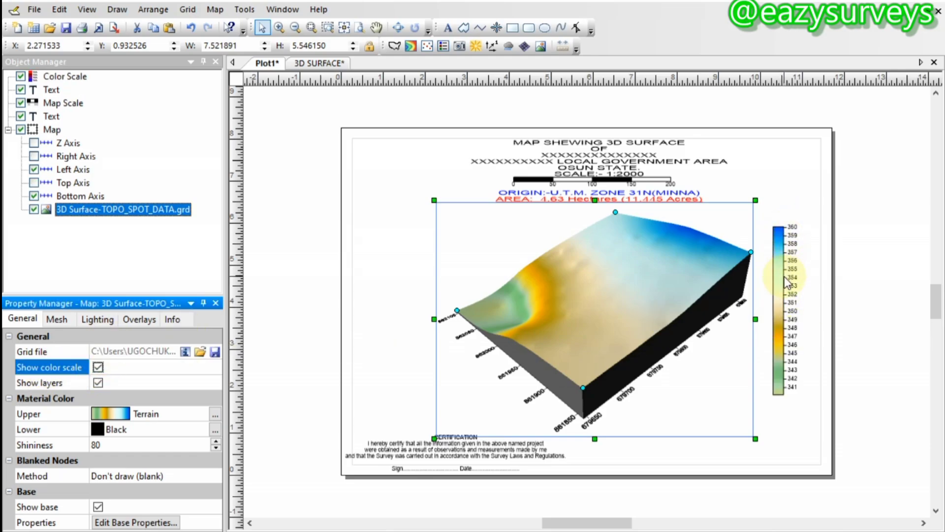
pyautogui.scroll(2, 785, 277)
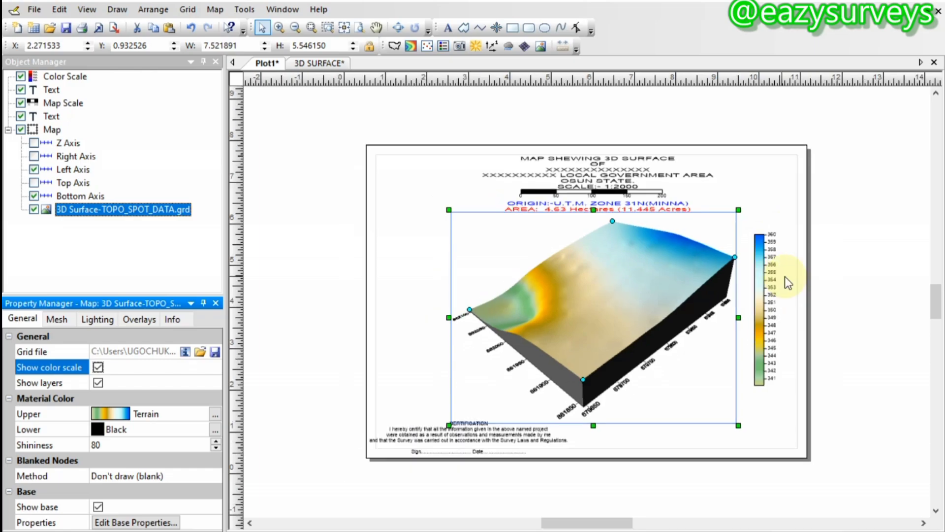
pyautogui.scroll(1, 784, 276)
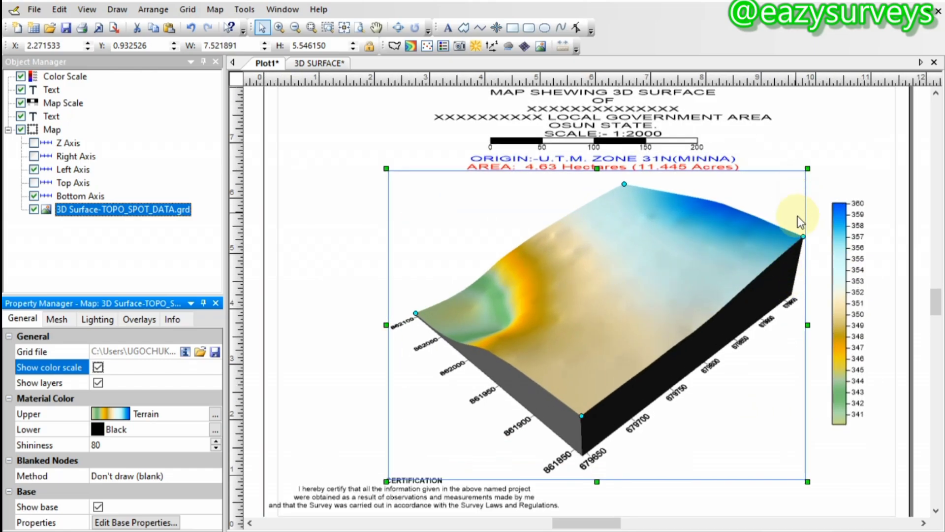
pyautogui.scroll(1, 797, 215)
pyautogui.scroll(-1, 797, 216)
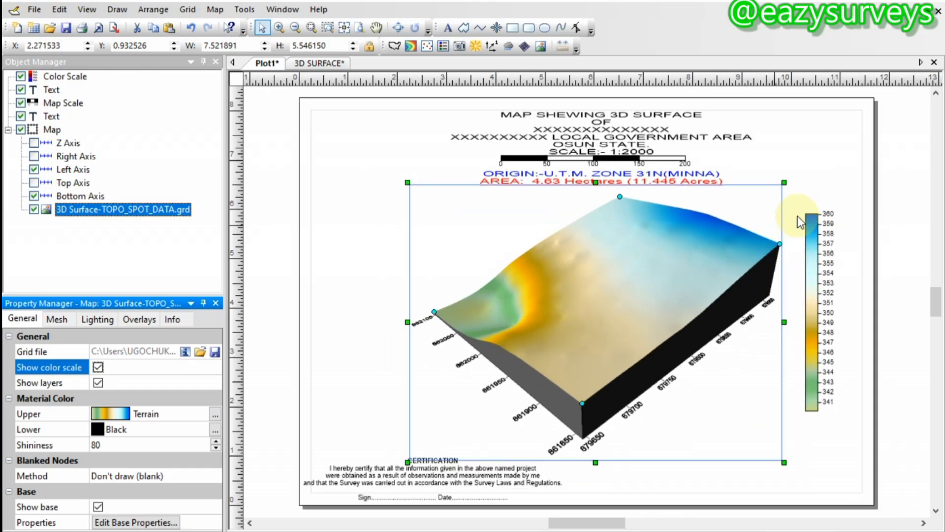
pyautogui.click(826, 155)
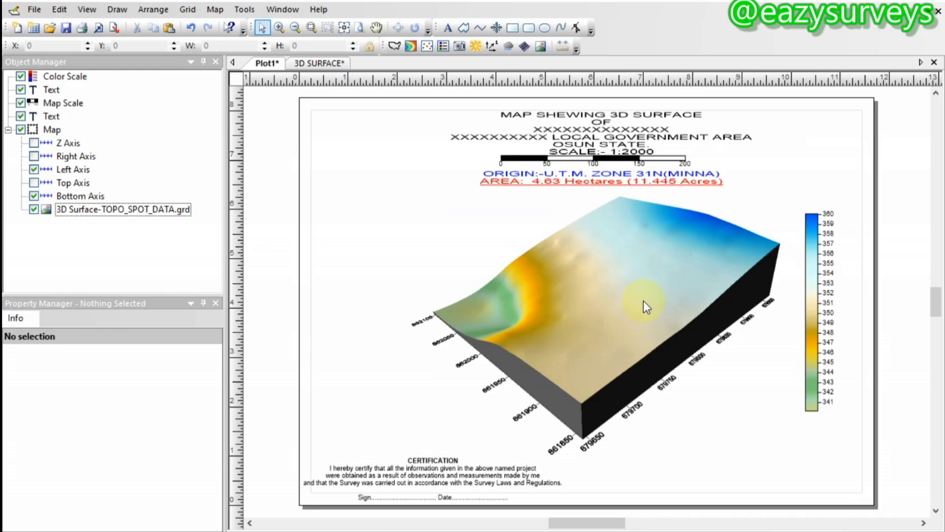
# Set the 3D surface's upper material color to the Rainbow colormap
pyautogui.click(637, 314)
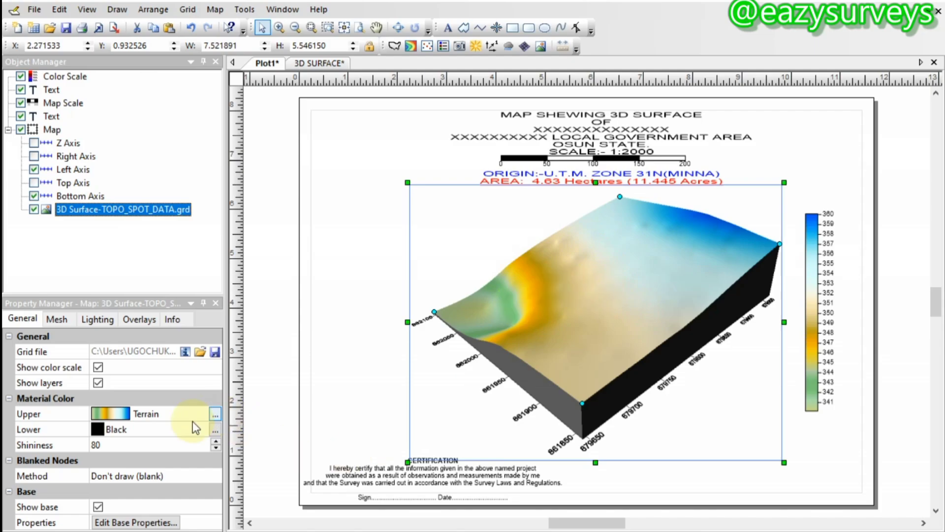
pyautogui.click(148, 413)
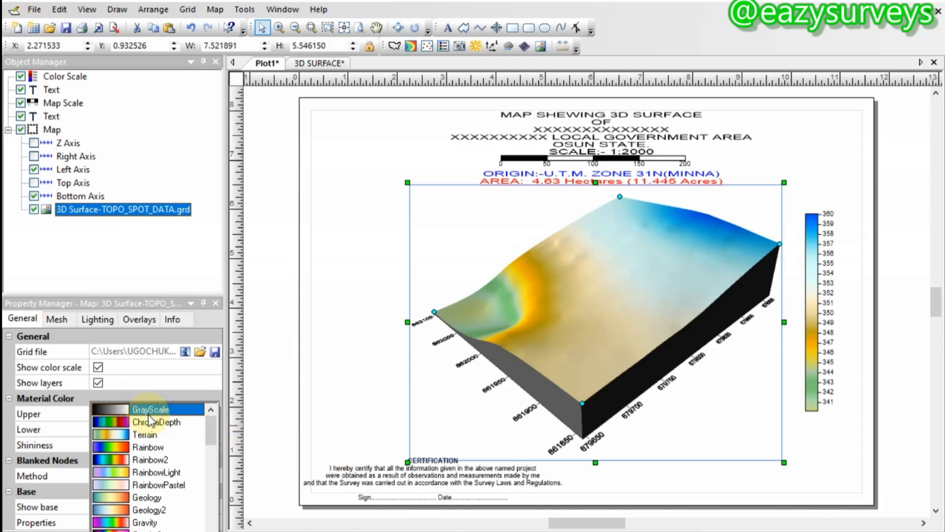
pyautogui.click(147, 447)
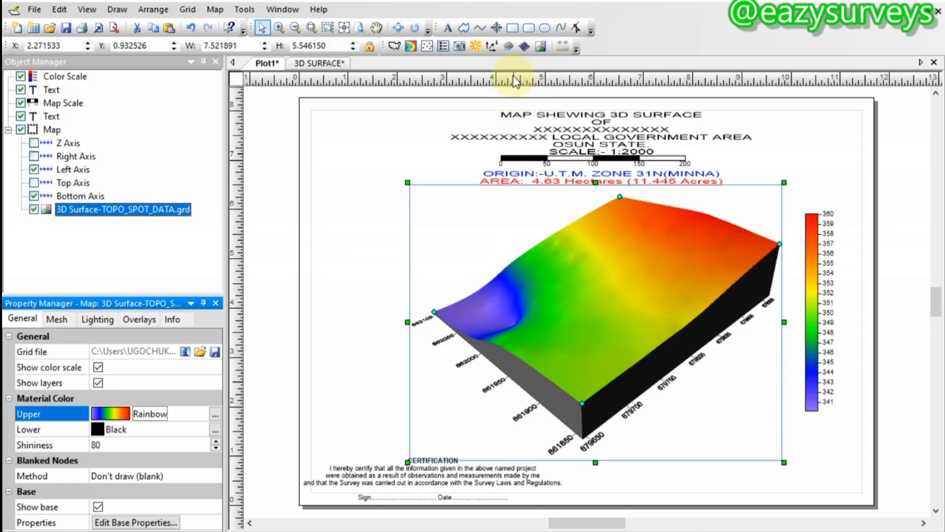
# Add a vector map to the plot from the TOPO_SPOT_DATA grid file
pyautogui.click(493, 47)
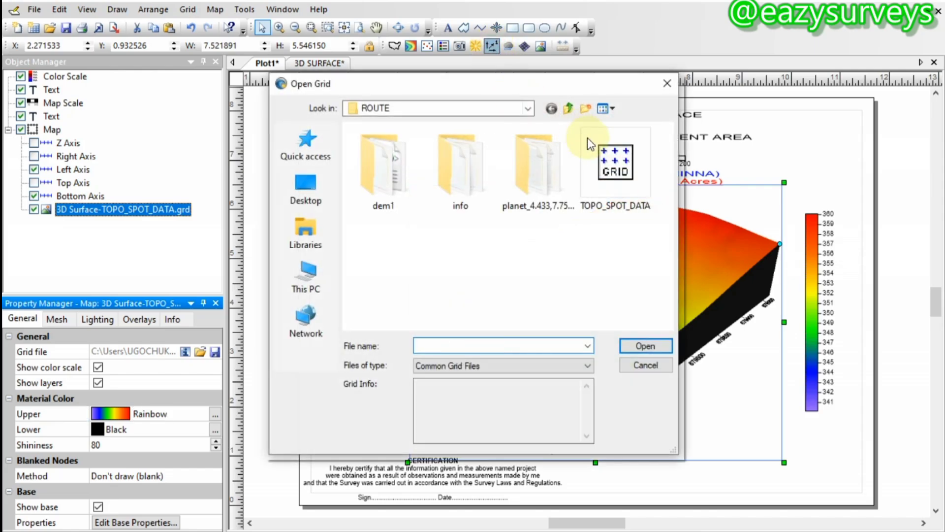
pyautogui.click(621, 167)
pyautogui.click(649, 346)
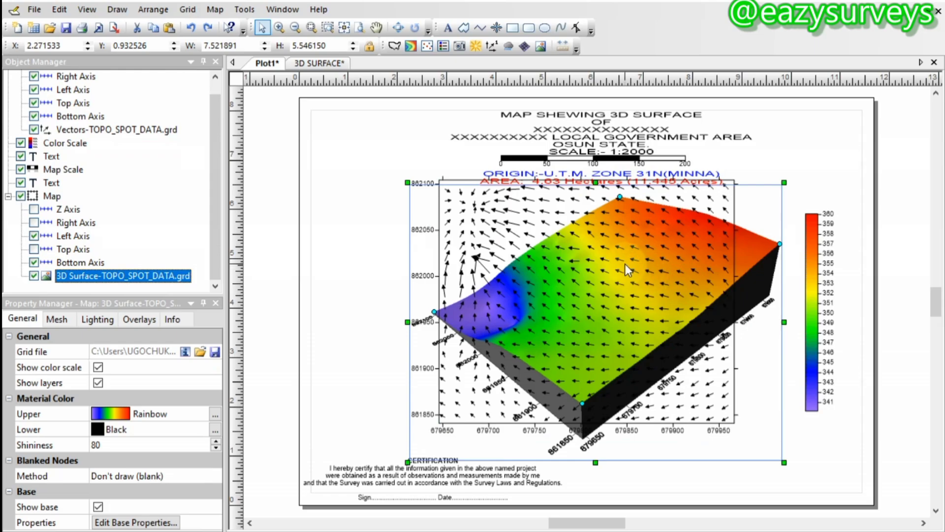
# Shift the vector map against the 3D surface to compare its arrows, leaving it at about X 1.22, Y 1.25
pyautogui.moveTo(625, 264); pyautogui.dragTo(659, 270)
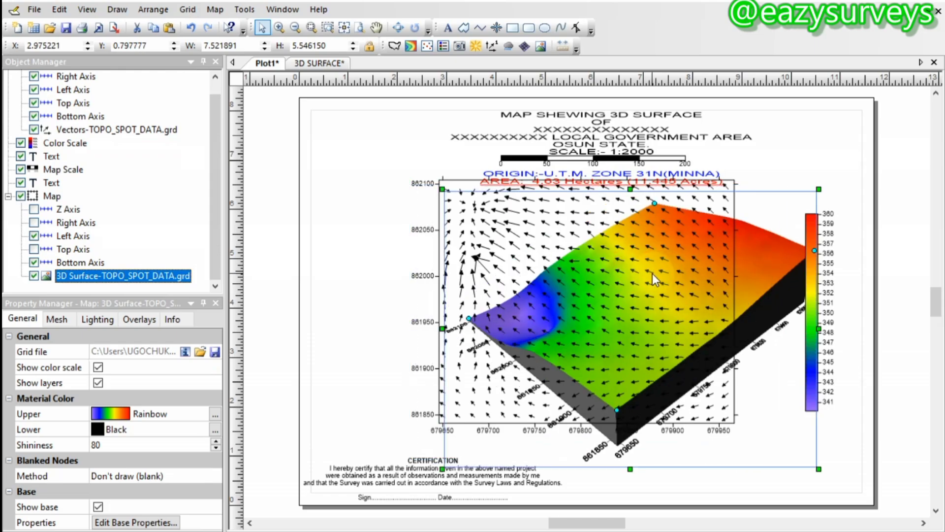
pyautogui.hotkey('ctrl', 'z')
pyautogui.click(495, 235)
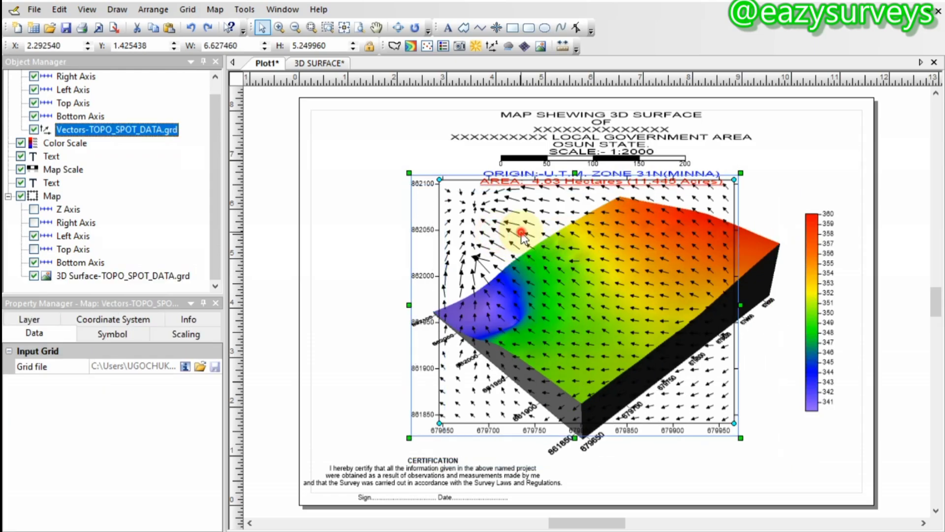
pyautogui.moveTo(495, 235); pyautogui.dragTo(399, 220)
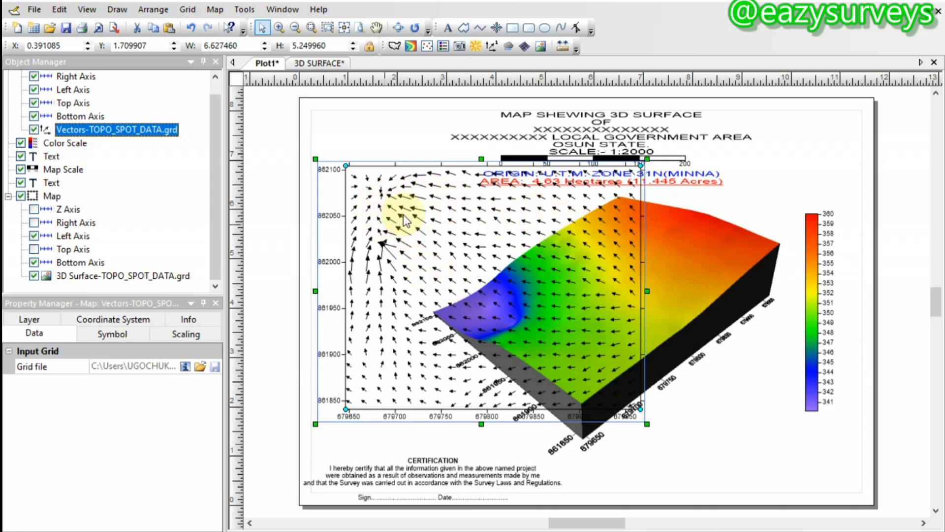
pyautogui.scroll(-2, 369, 207)
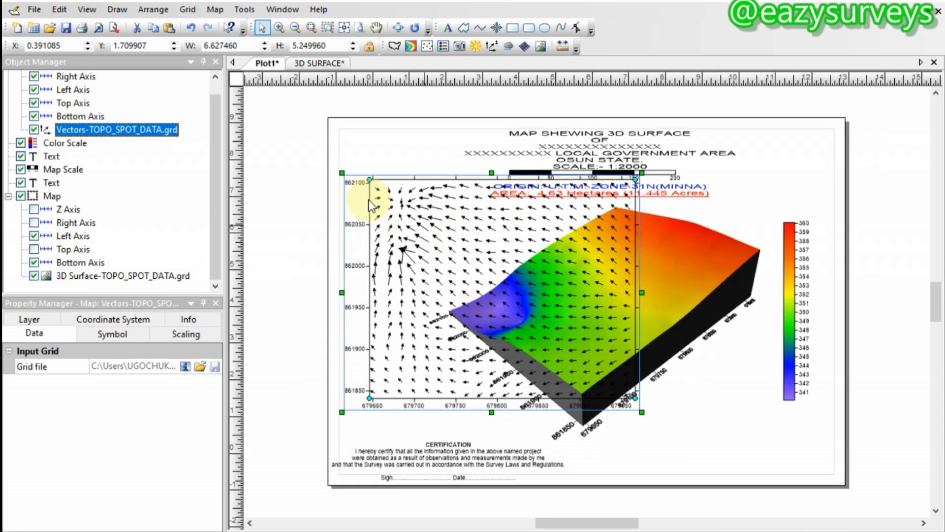
pyautogui.scroll(3, 399, 216)
pyautogui.scroll(2, 363, 196)
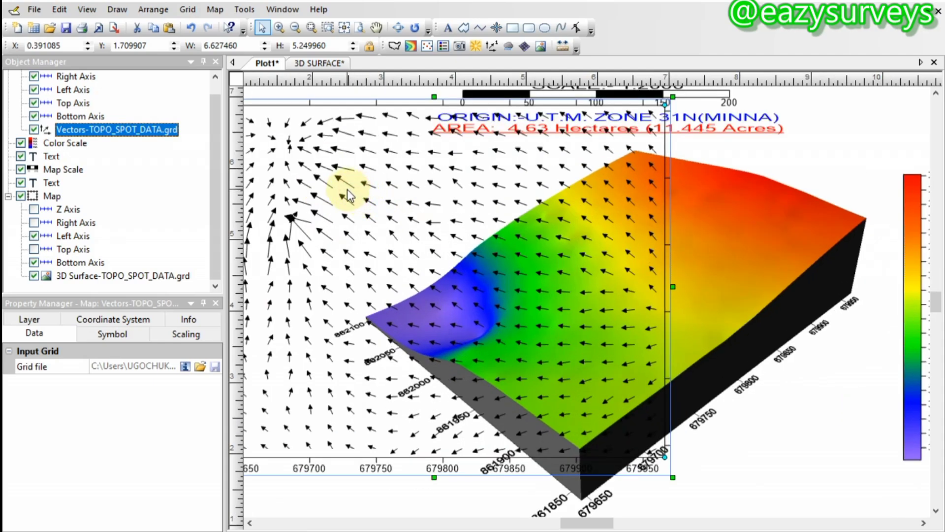
pyautogui.moveTo(347, 189); pyautogui.dragTo(406, 222)
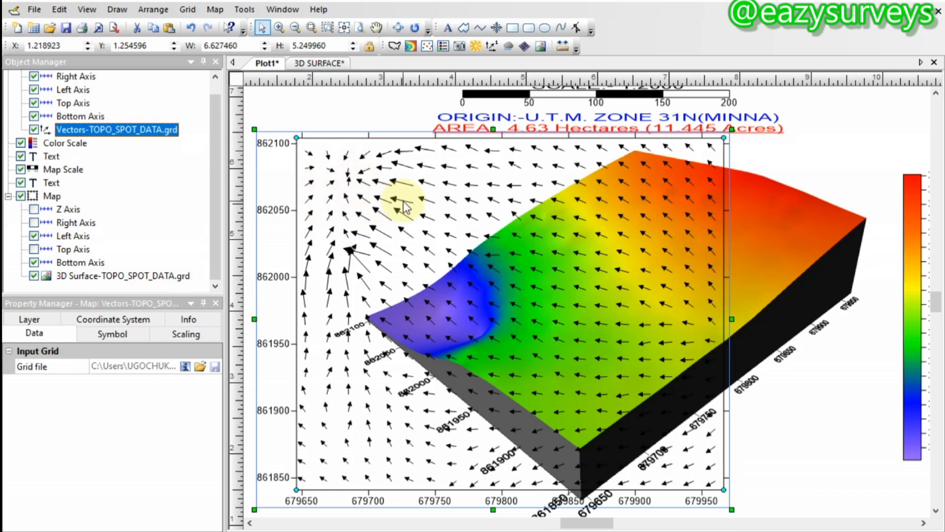
# Delete the vector map from the plot
pyautogui.press('Delete')
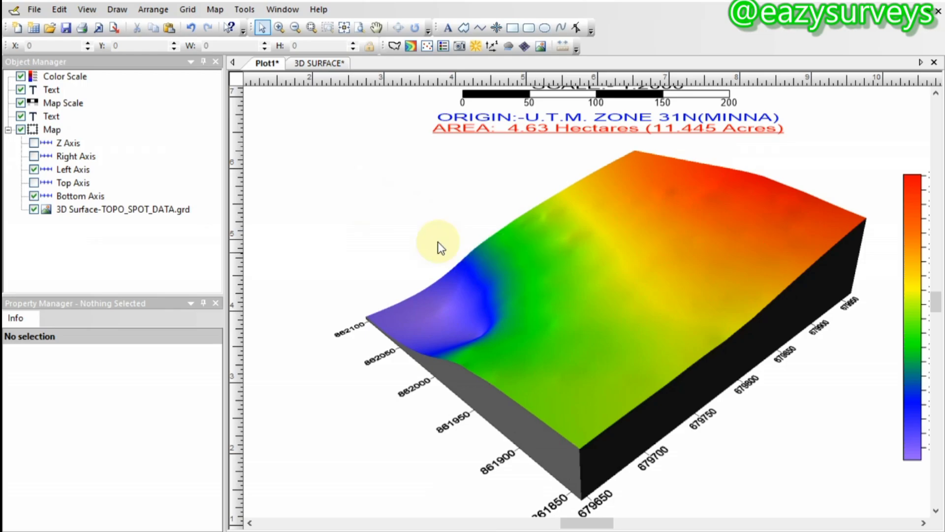
pyautogui.keyDown('ctrl'); pyautogui.scroll(-1, 379, 244); pyautogui.keyUp('ctrl')
pyautogui.keyDown('ctrl'); pyautogui.scroll(-1, 380, 243); pyautogui.keyUp('ctrl')
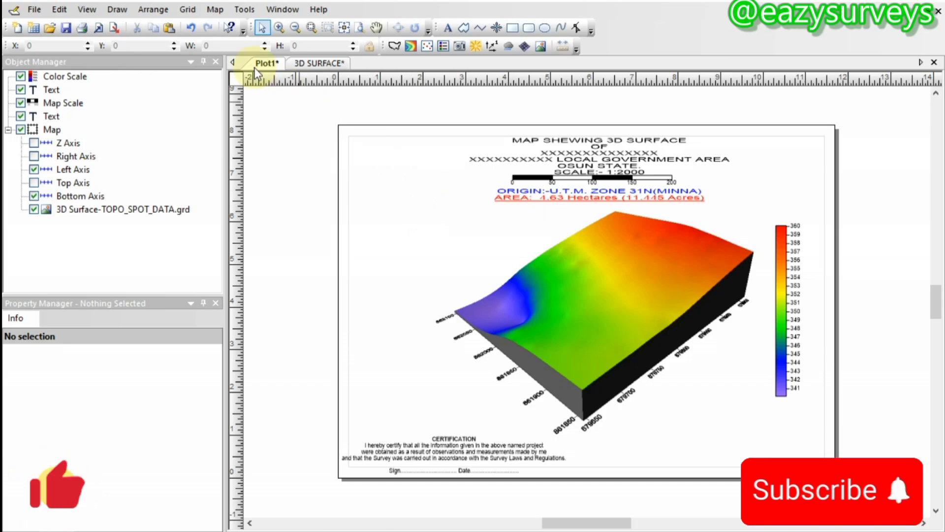
# Place one symbol in the page's blank upper-left area, beside the 3D surface map
pyautogui.click(117, 10)
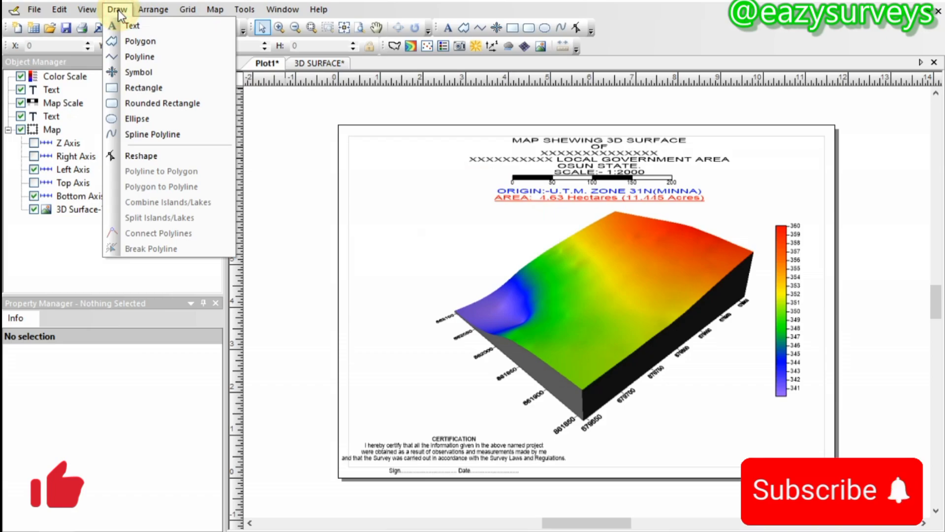
pyautogui.click(129, 70)
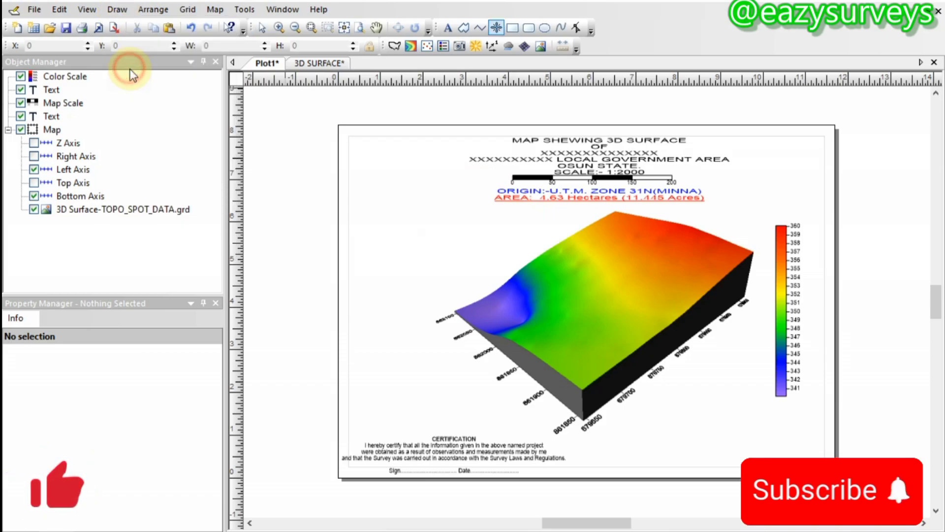
pyautogui.click(398, 208)
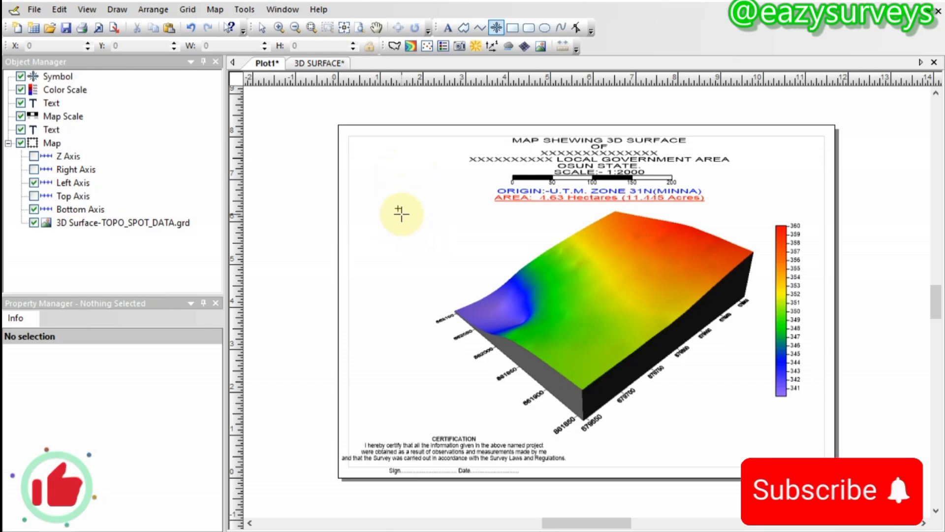
pyautogui.press('Escape')
pyautogui.click(398, 209)
pyautogui.click(408, 223)
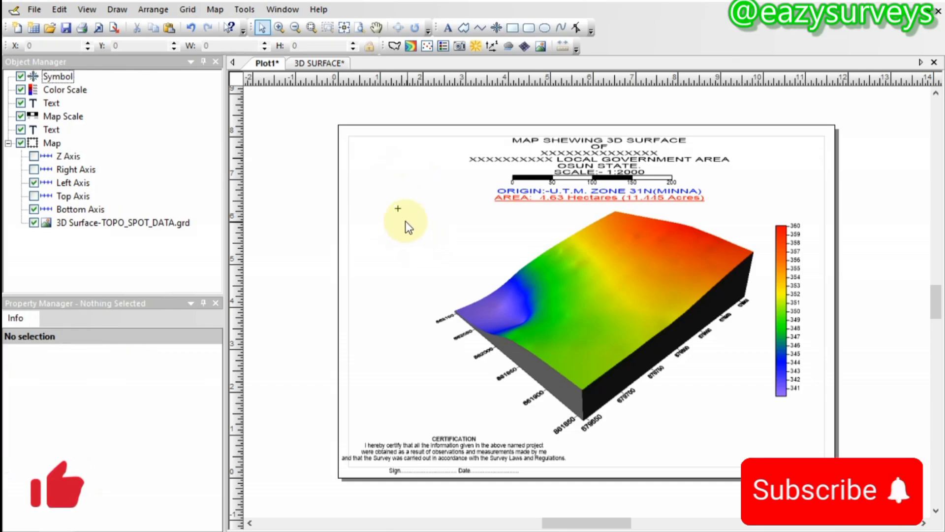
# Change the placed symbol to the north arrow, Symbol 65 of the Default Symbols set
pyautogui.click(399, 210)
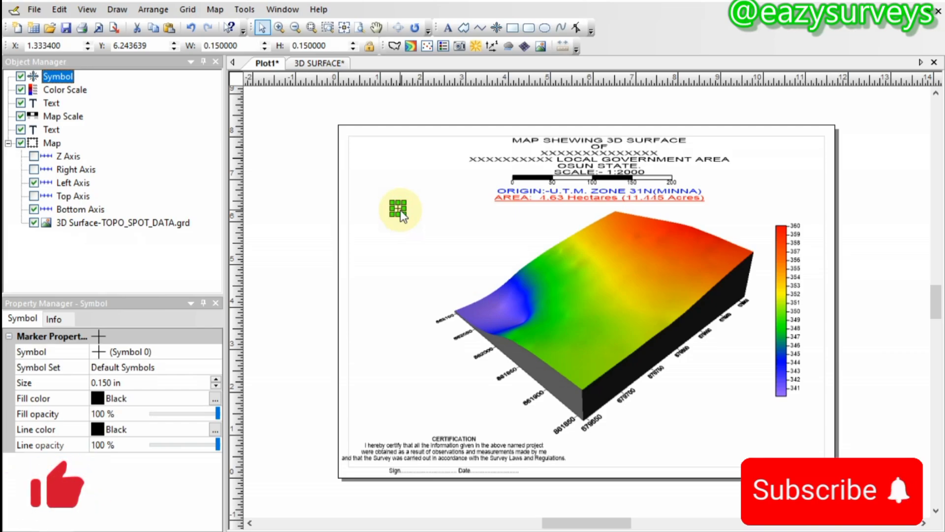
pyautogui.click(140, 352)
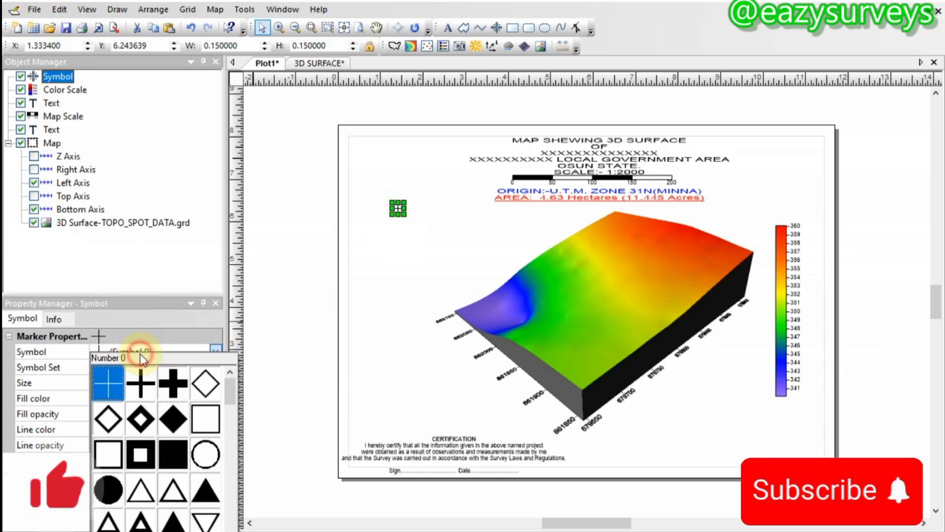
pyautogui.scroll(-4, 143, 409)
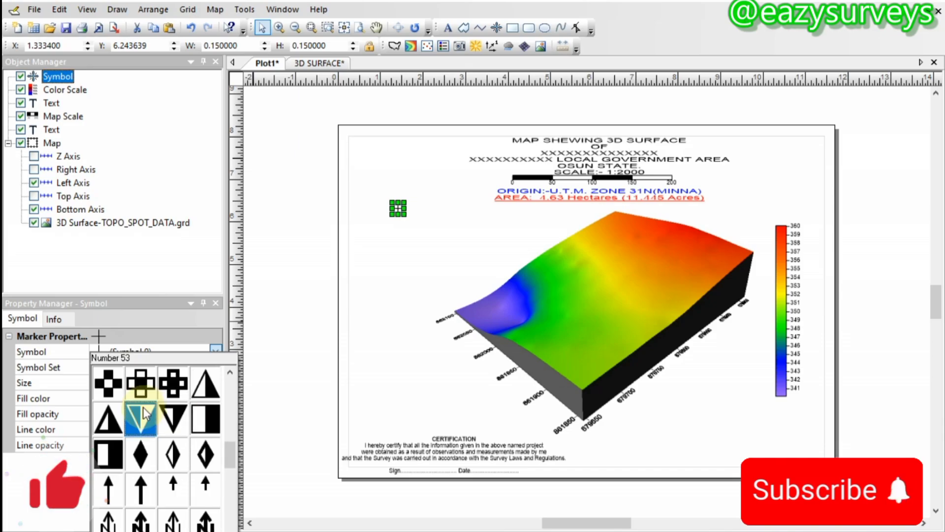
pyautogui.scroll(-1, 143, 407)
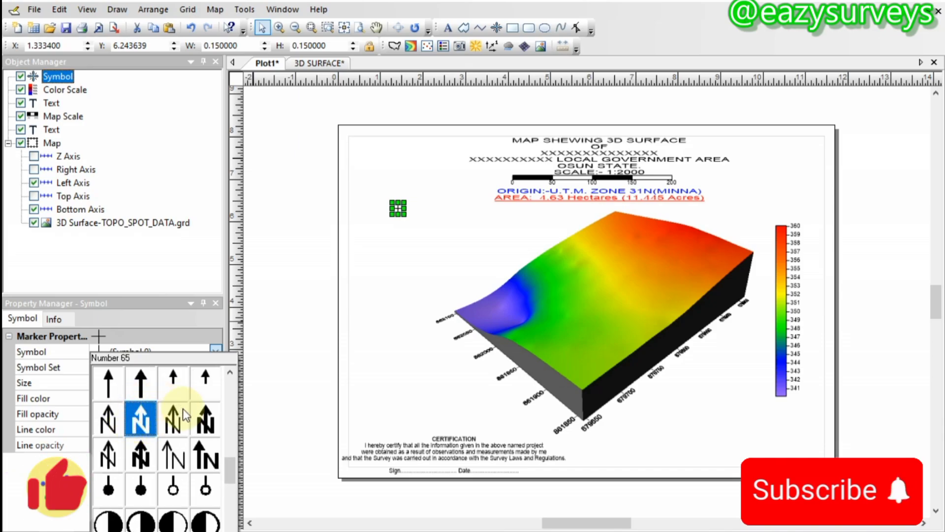
pyautogui.click(140, 422)
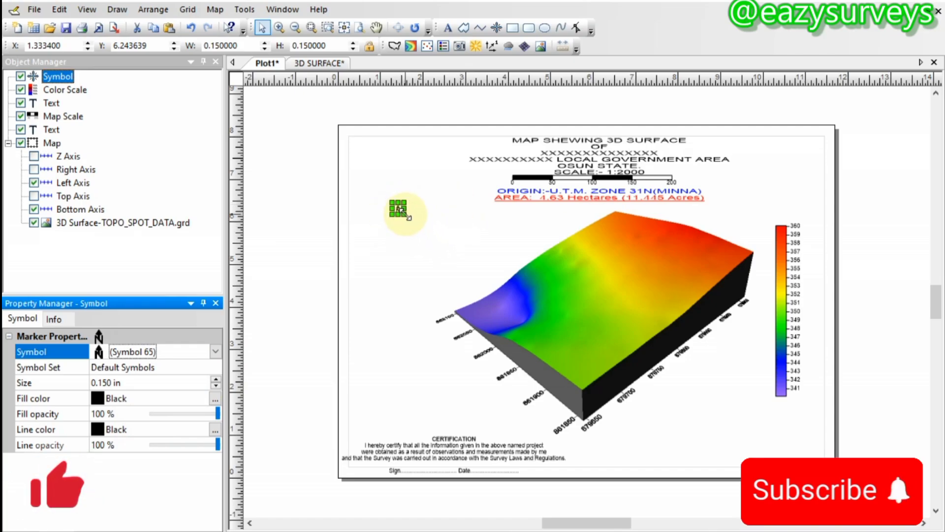
# Enlarge the north arrow to about 0.74 by 0.74 in and set its fill color to Blue
pyautogui.moveTo(407, 215); pyautogui.dragTo(428, 271)
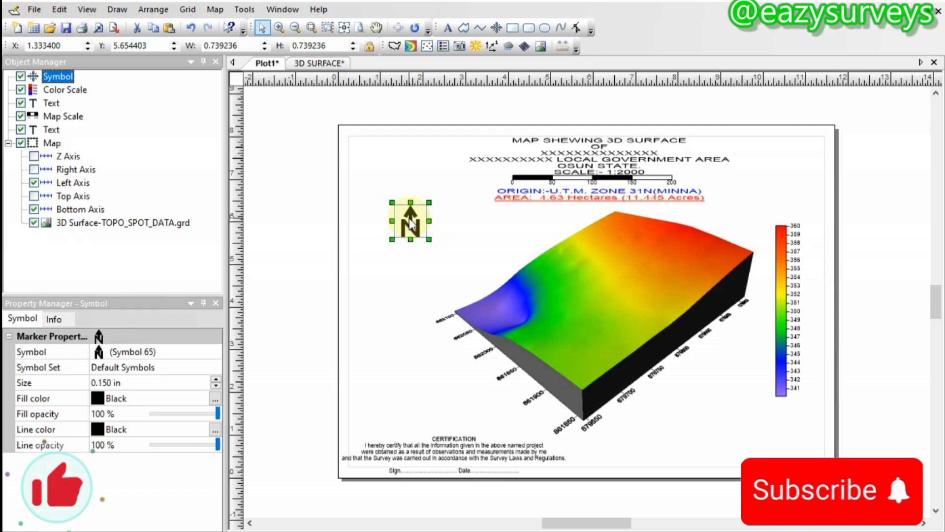
pyautogui.click(106, 395)
pyautogui.click(130, 430)
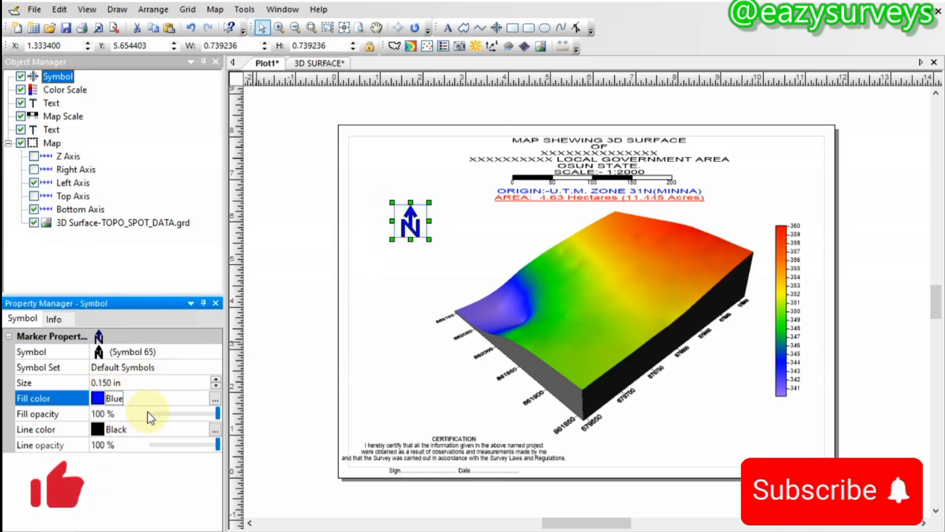
# Enlarge the north arrow slightly more and move it a little down and left, clear of the surface map, leaving nothing selected
pyautogui.moveTo(429, 240); pyautogui.dragTo(436, 249)
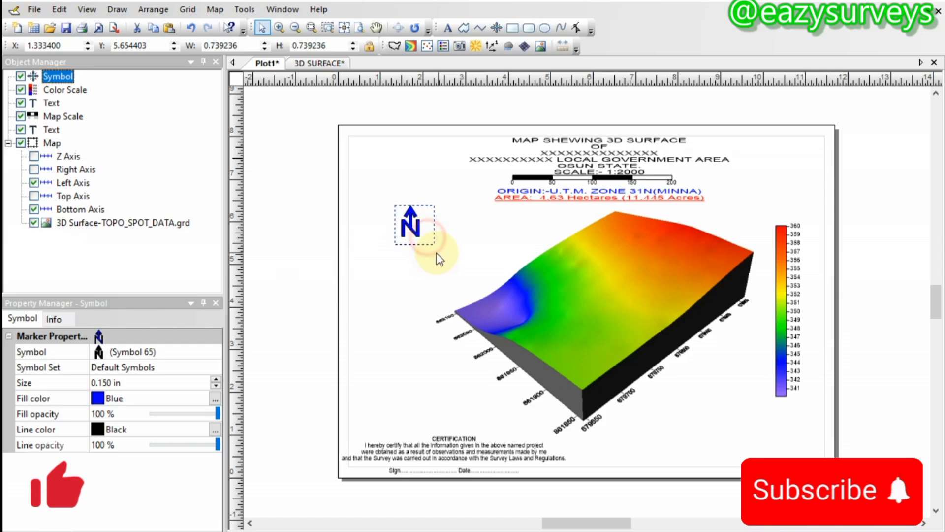
pyautogui.moveTo(407, 227); pyautogui.dragTo(397, 233)
pyautogui.click(462, 249)
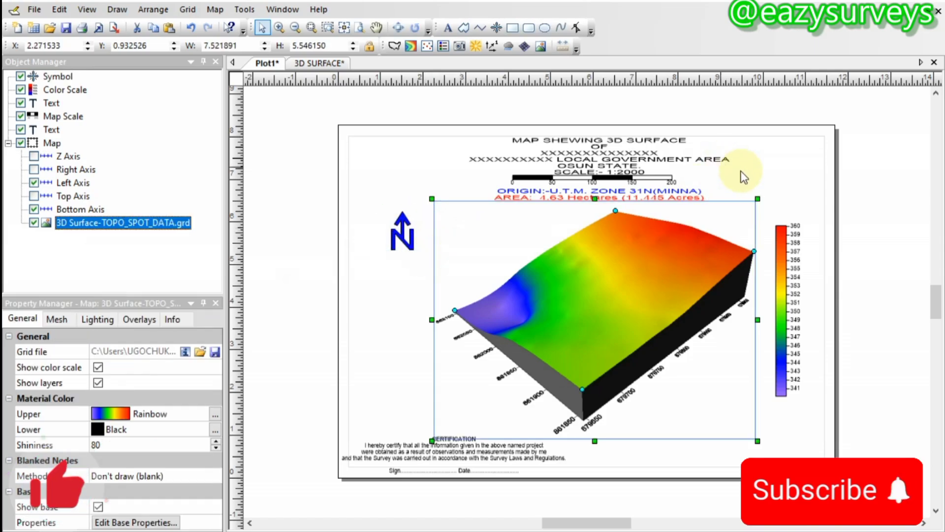
pyautogui.click(758, 172)
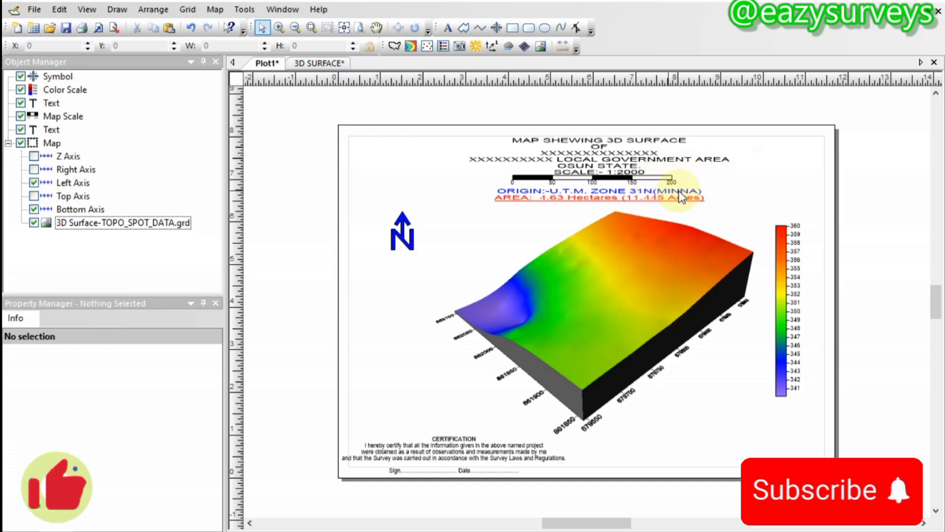